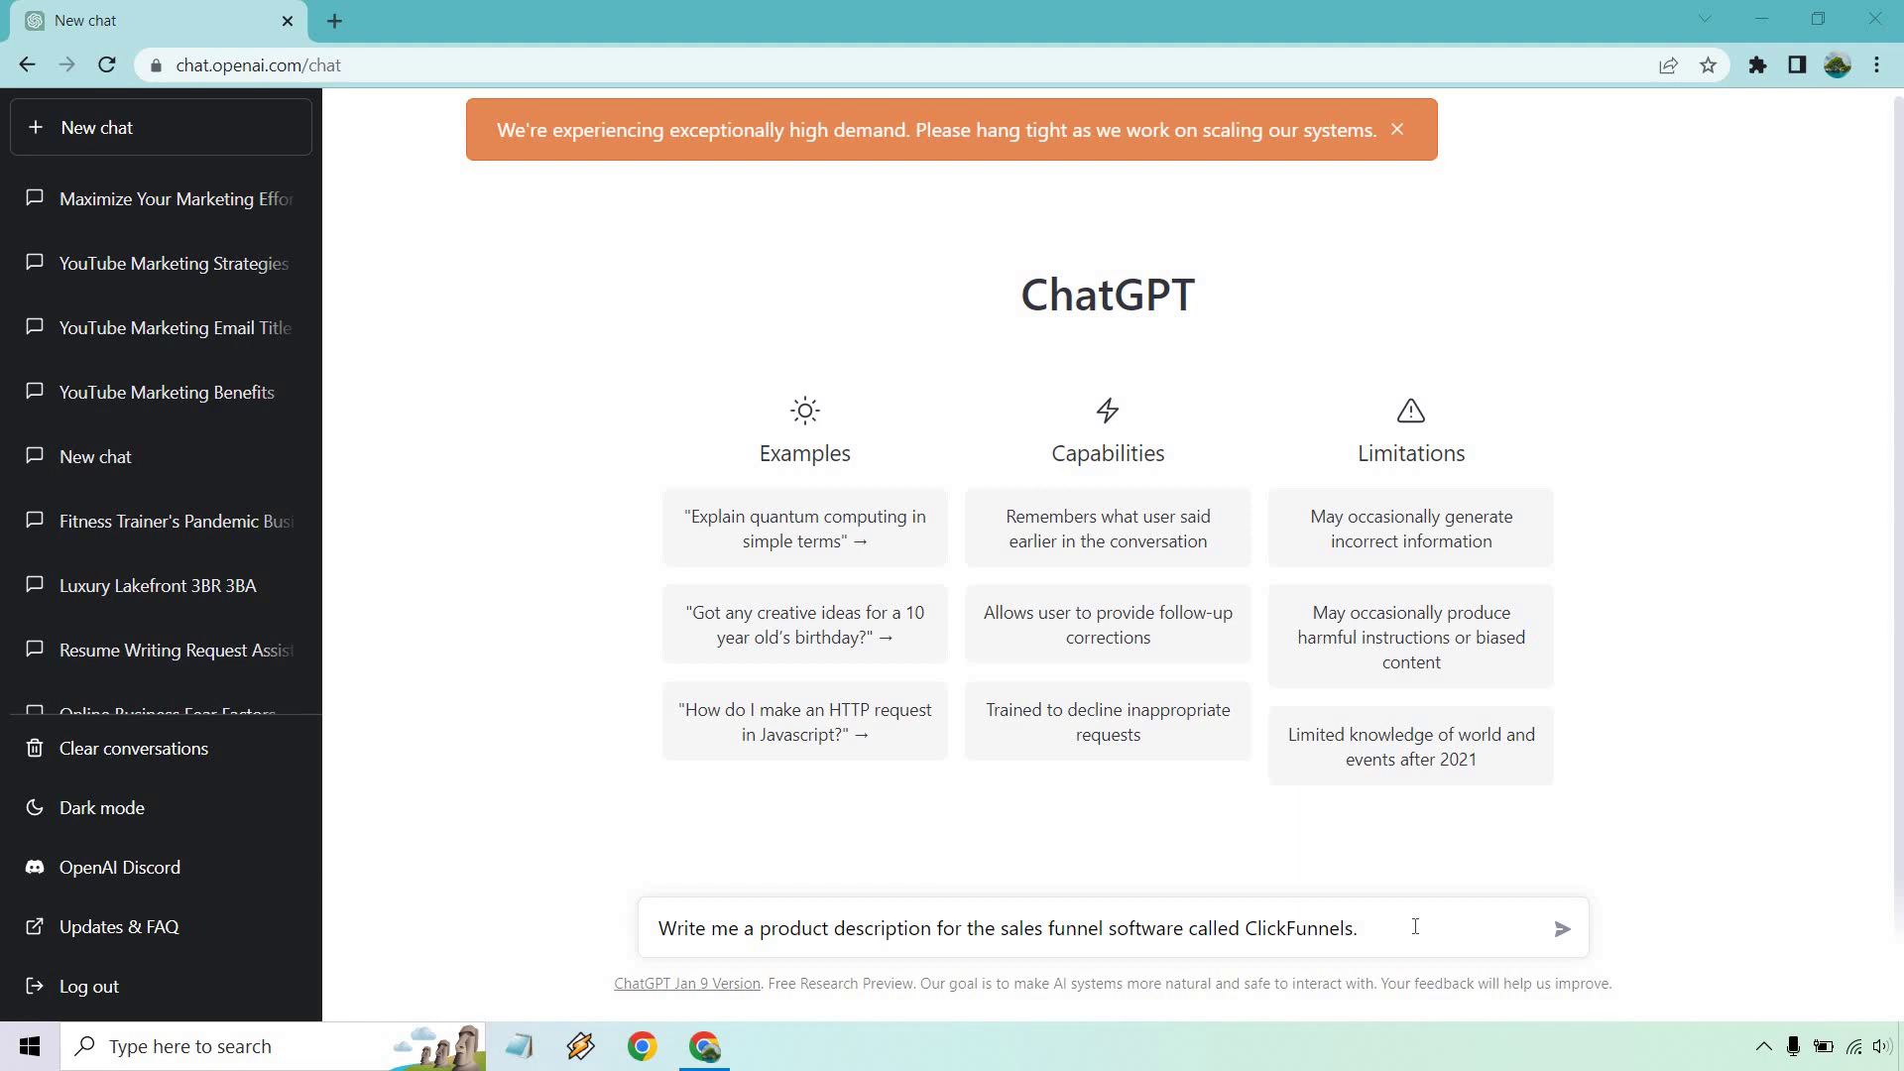
# - Send the ClickFunnels description request, read the reply, and start a new chat
pyautogui.click(1415, 927)
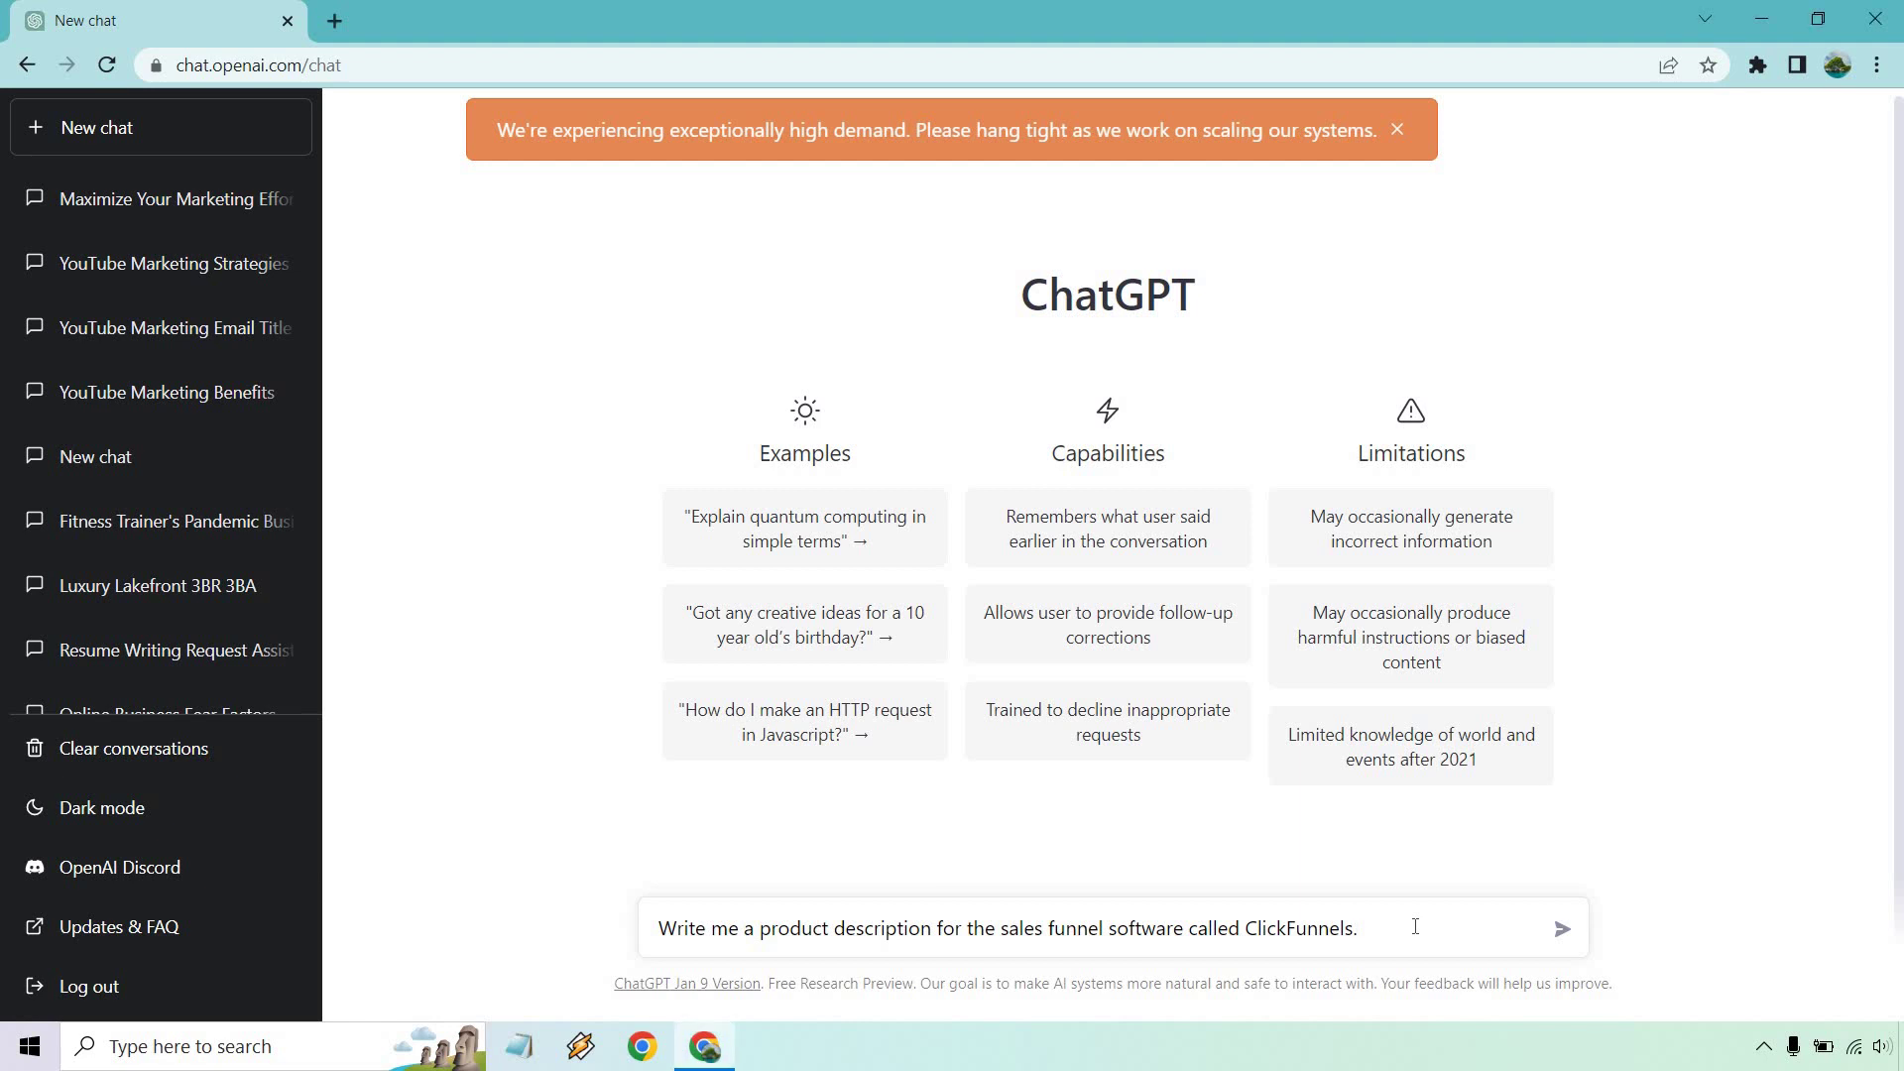
pyautogui.press('Return')
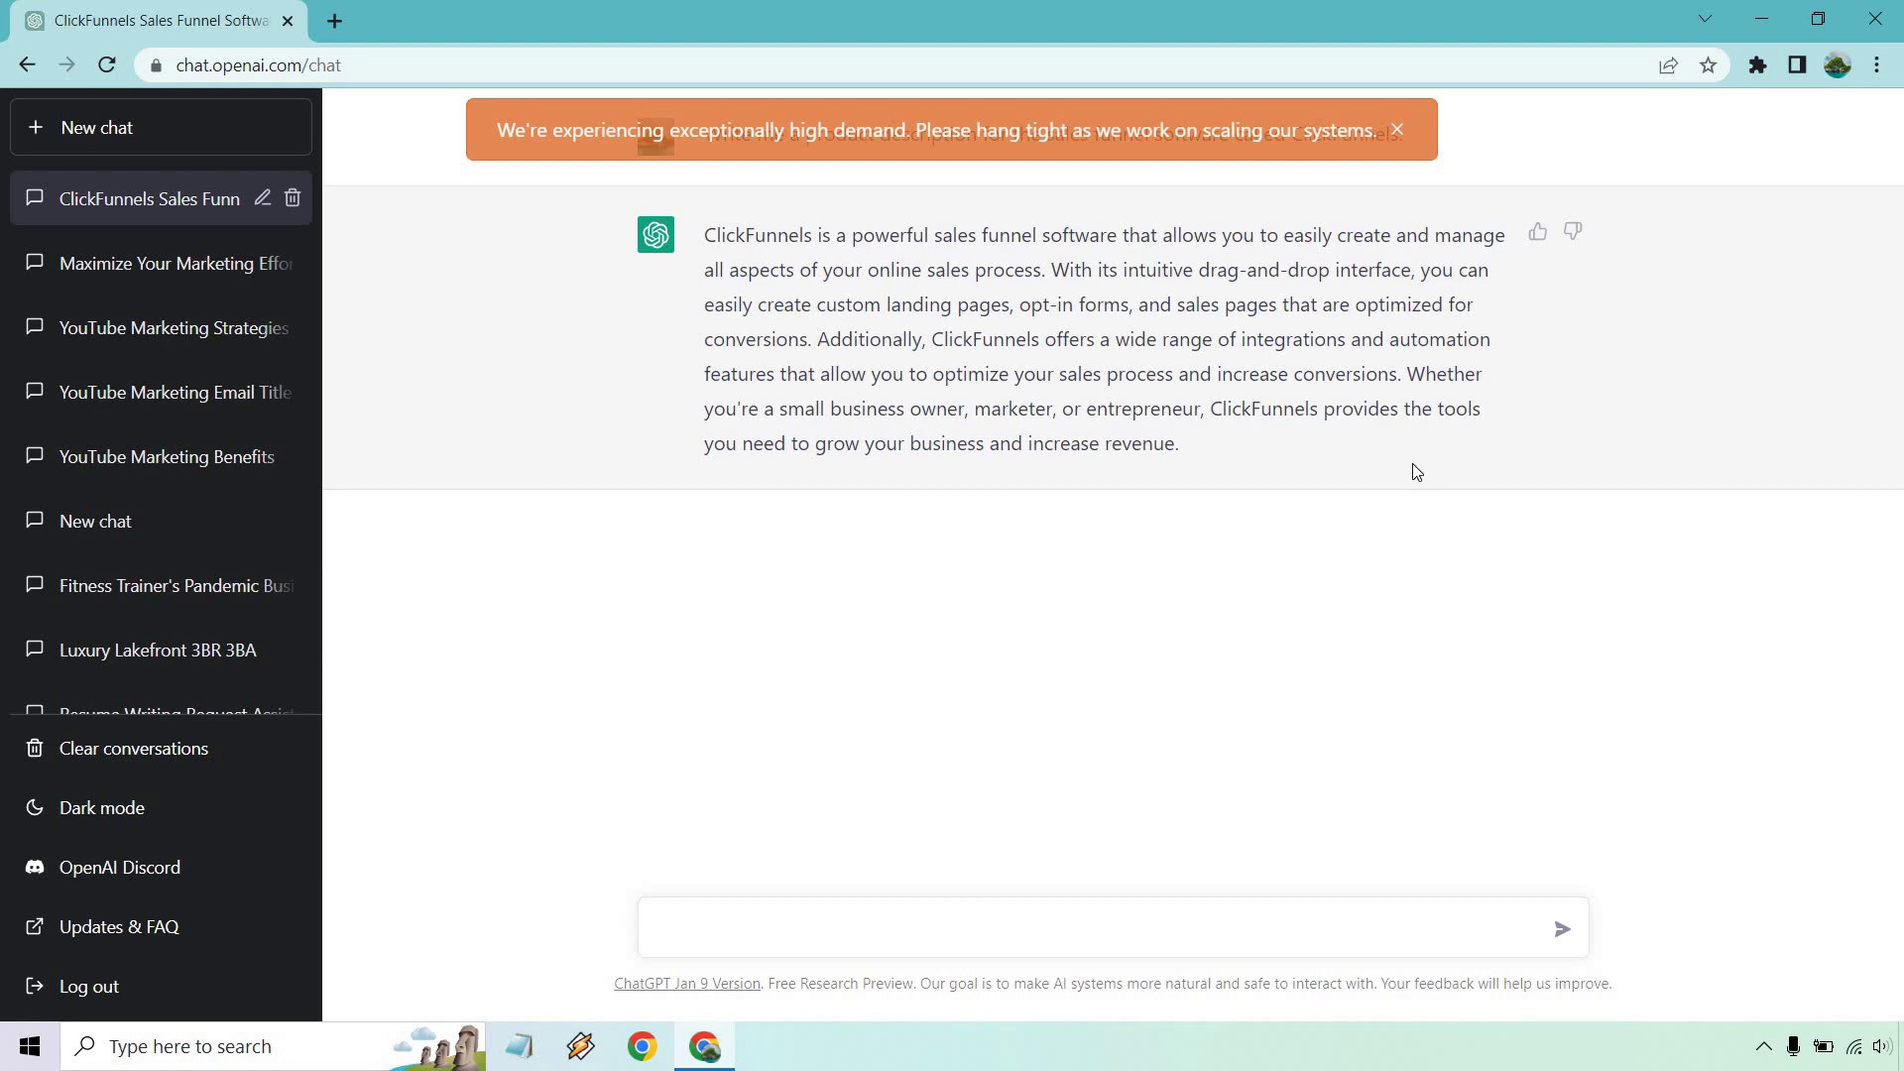
pyautogui.click(215, 128)
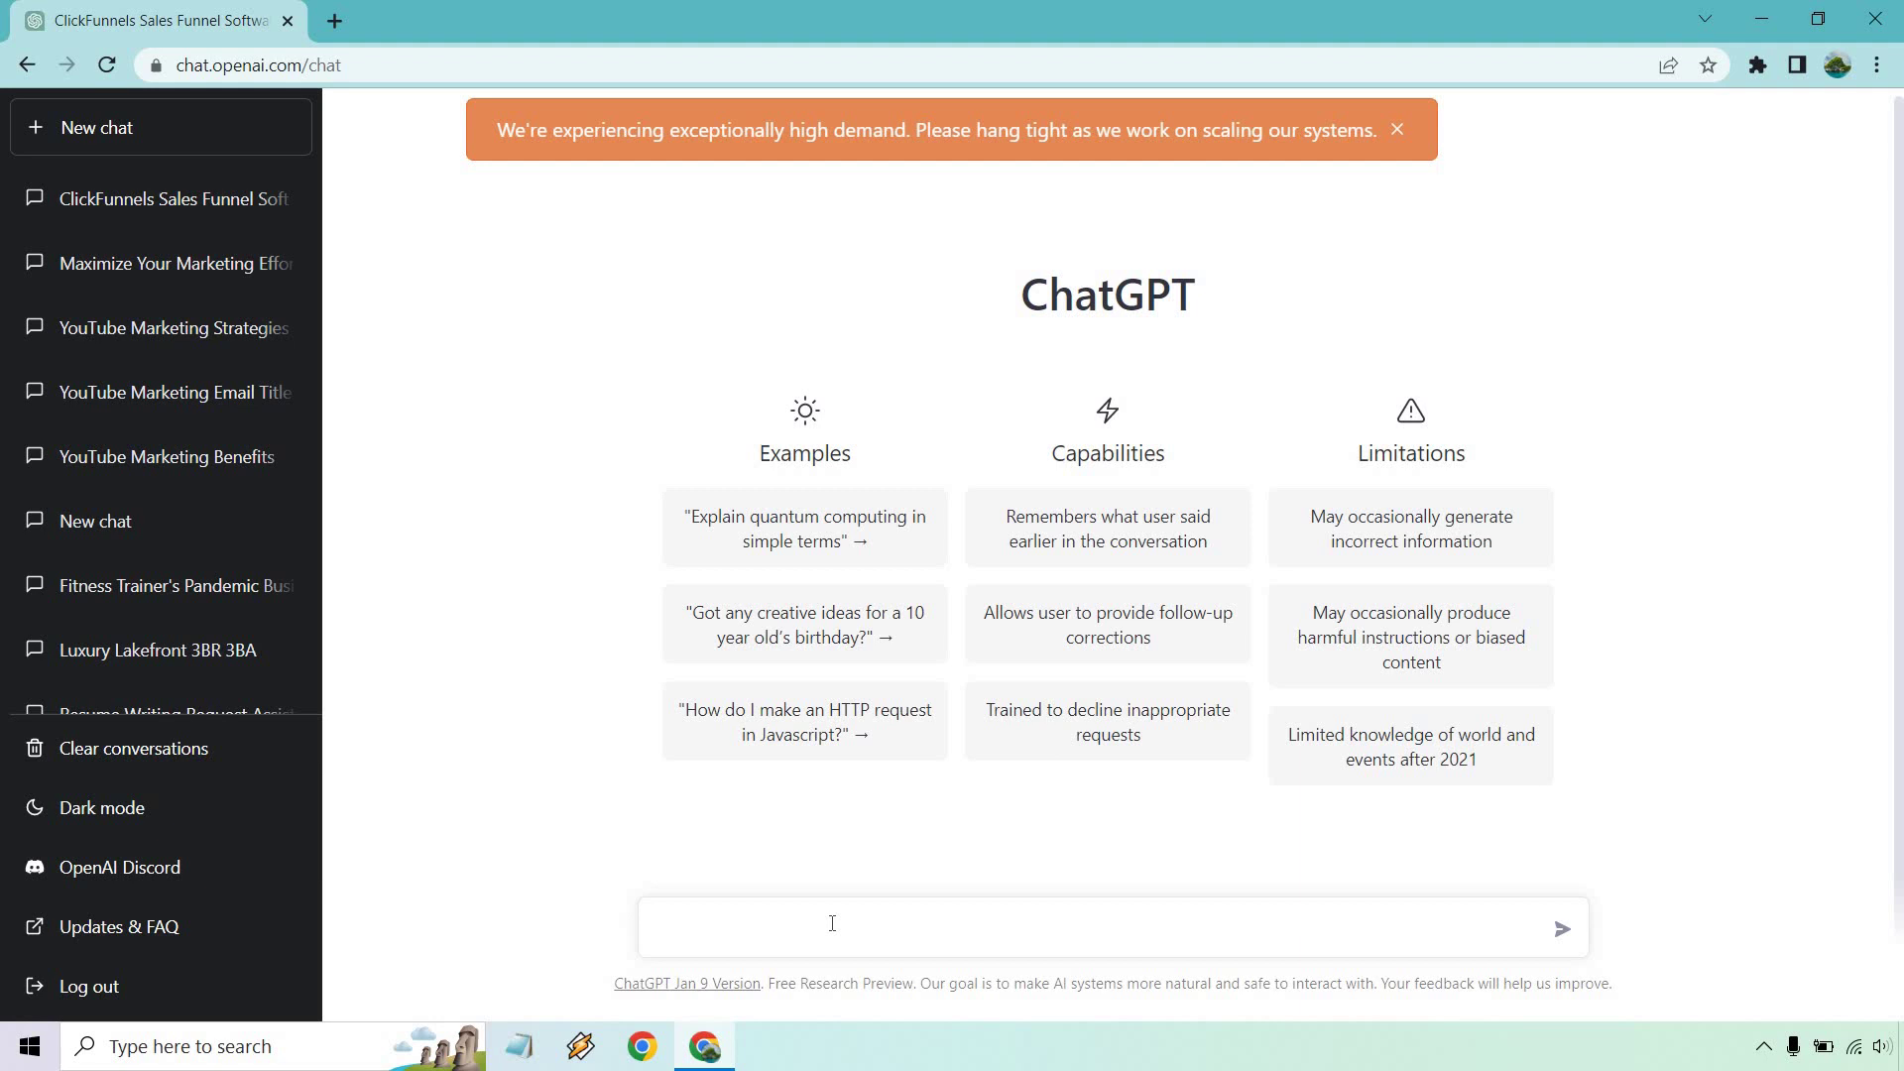
pyautogui.write('Write a product description for a course called The Ultimate YT Course. This course is for online marketers who want to grow their business using the power of YouTube.')
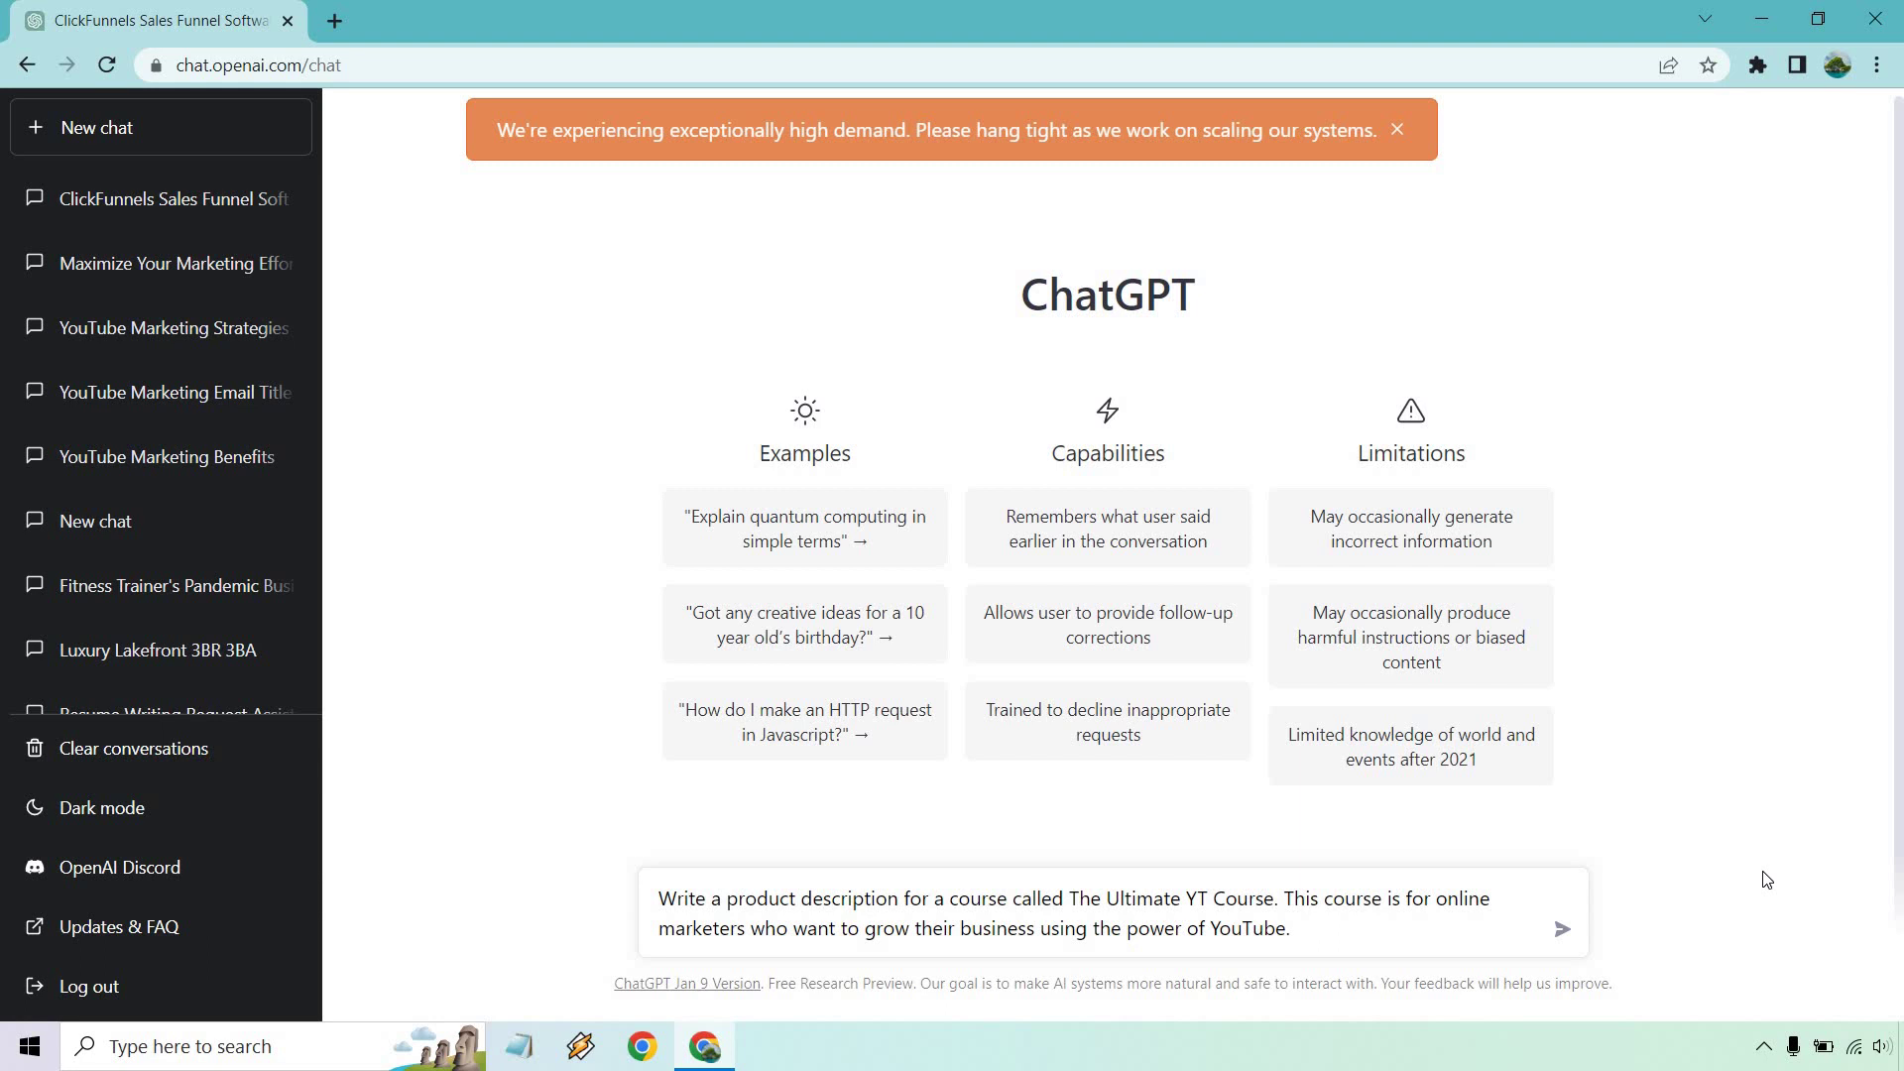
# - Insert 'online' after 'their' in the Ultimate YT Course prompt
pyautogui.click(954, 924)
pyautogui.write('online')
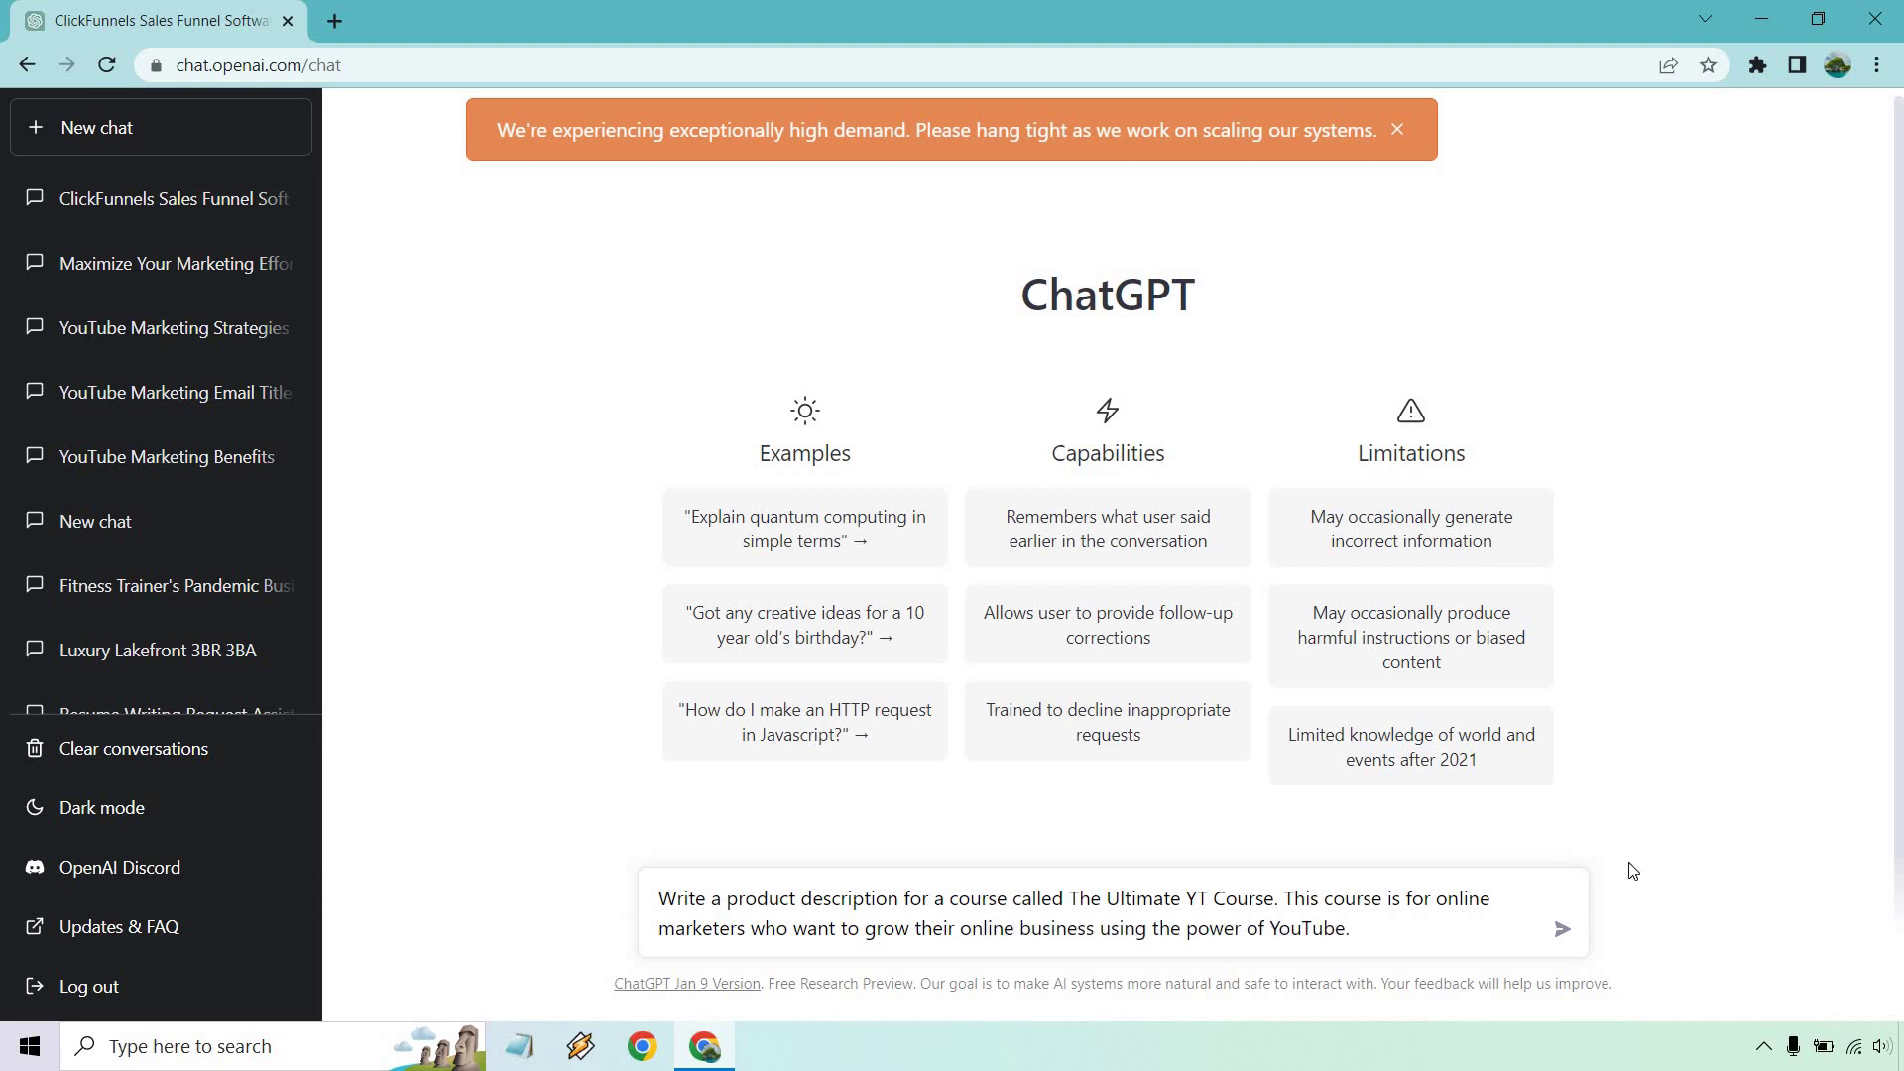
# - Send The Ultimate YT Course request and review the answer, briefly selecting 'ultimate'
pyautogui.click(1562, 930)
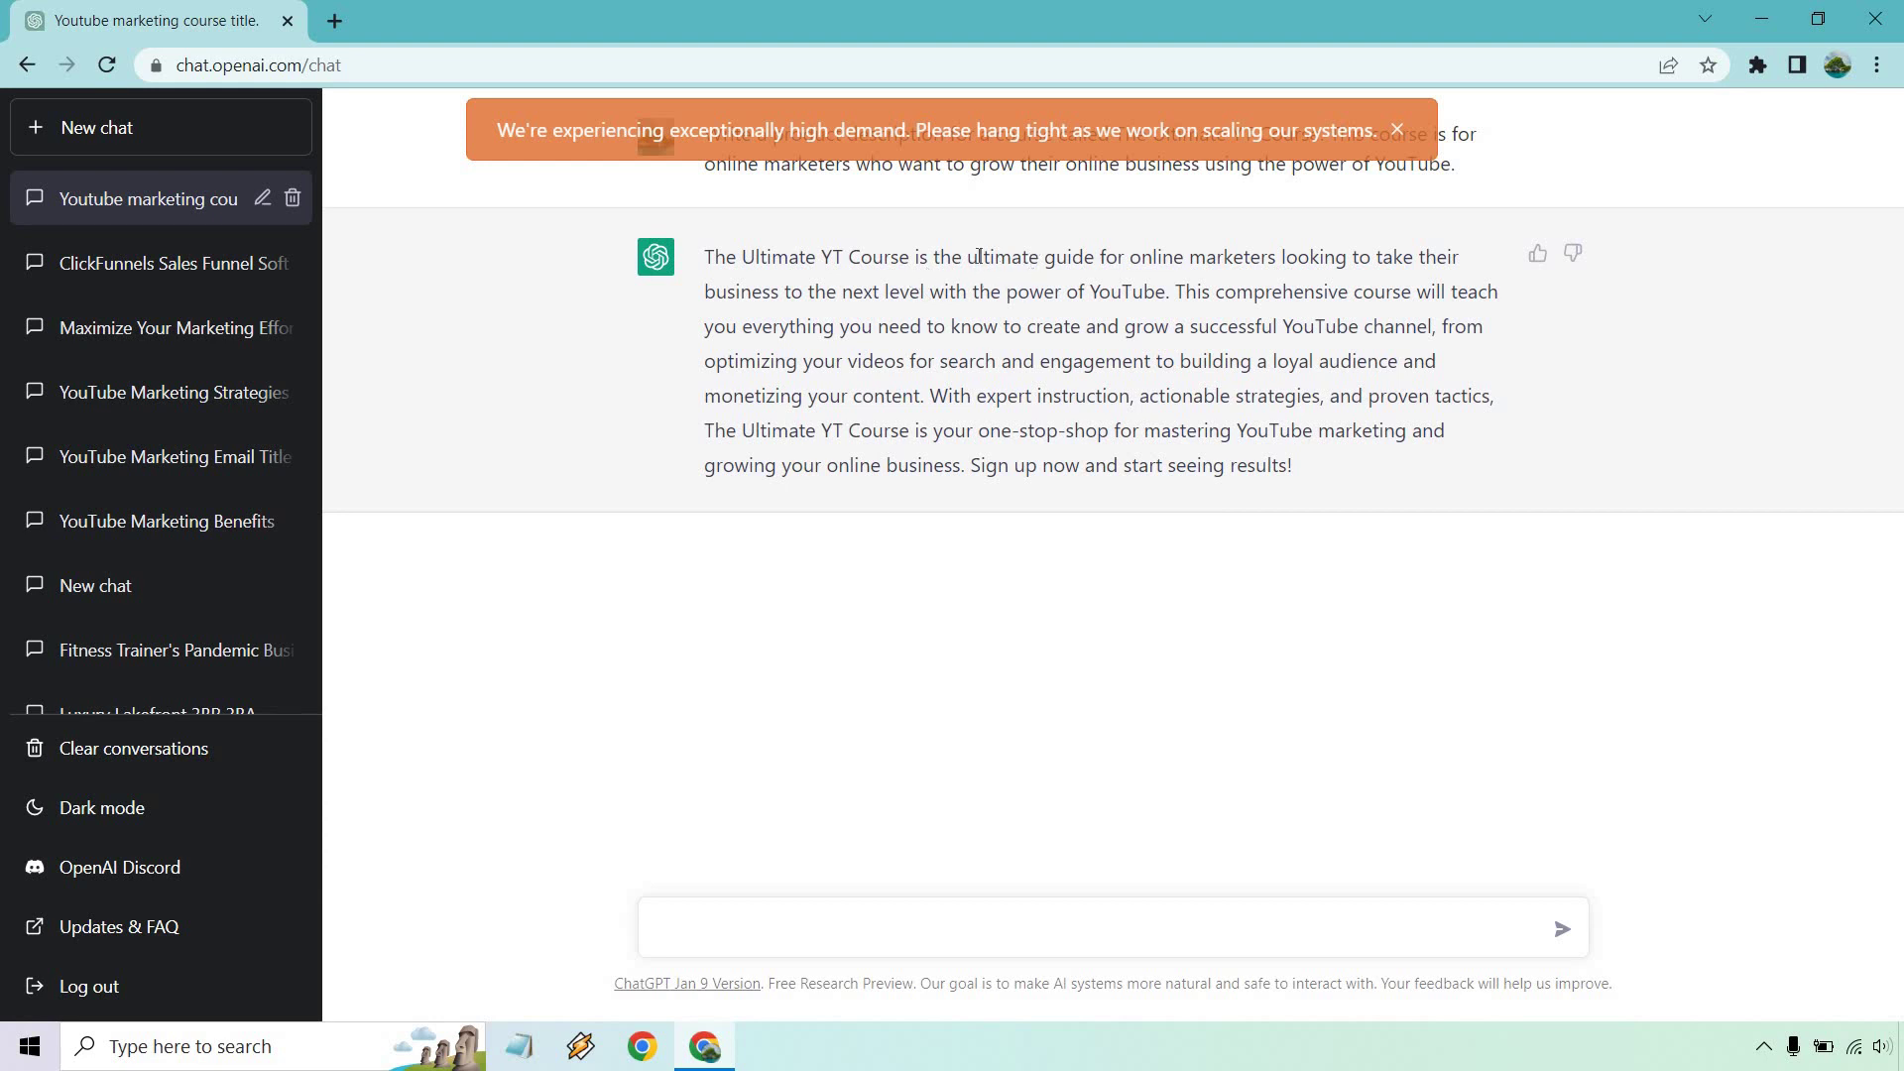
pyautogui.moveTo(968, 256); pyautogui.dragTo(1039, 256)
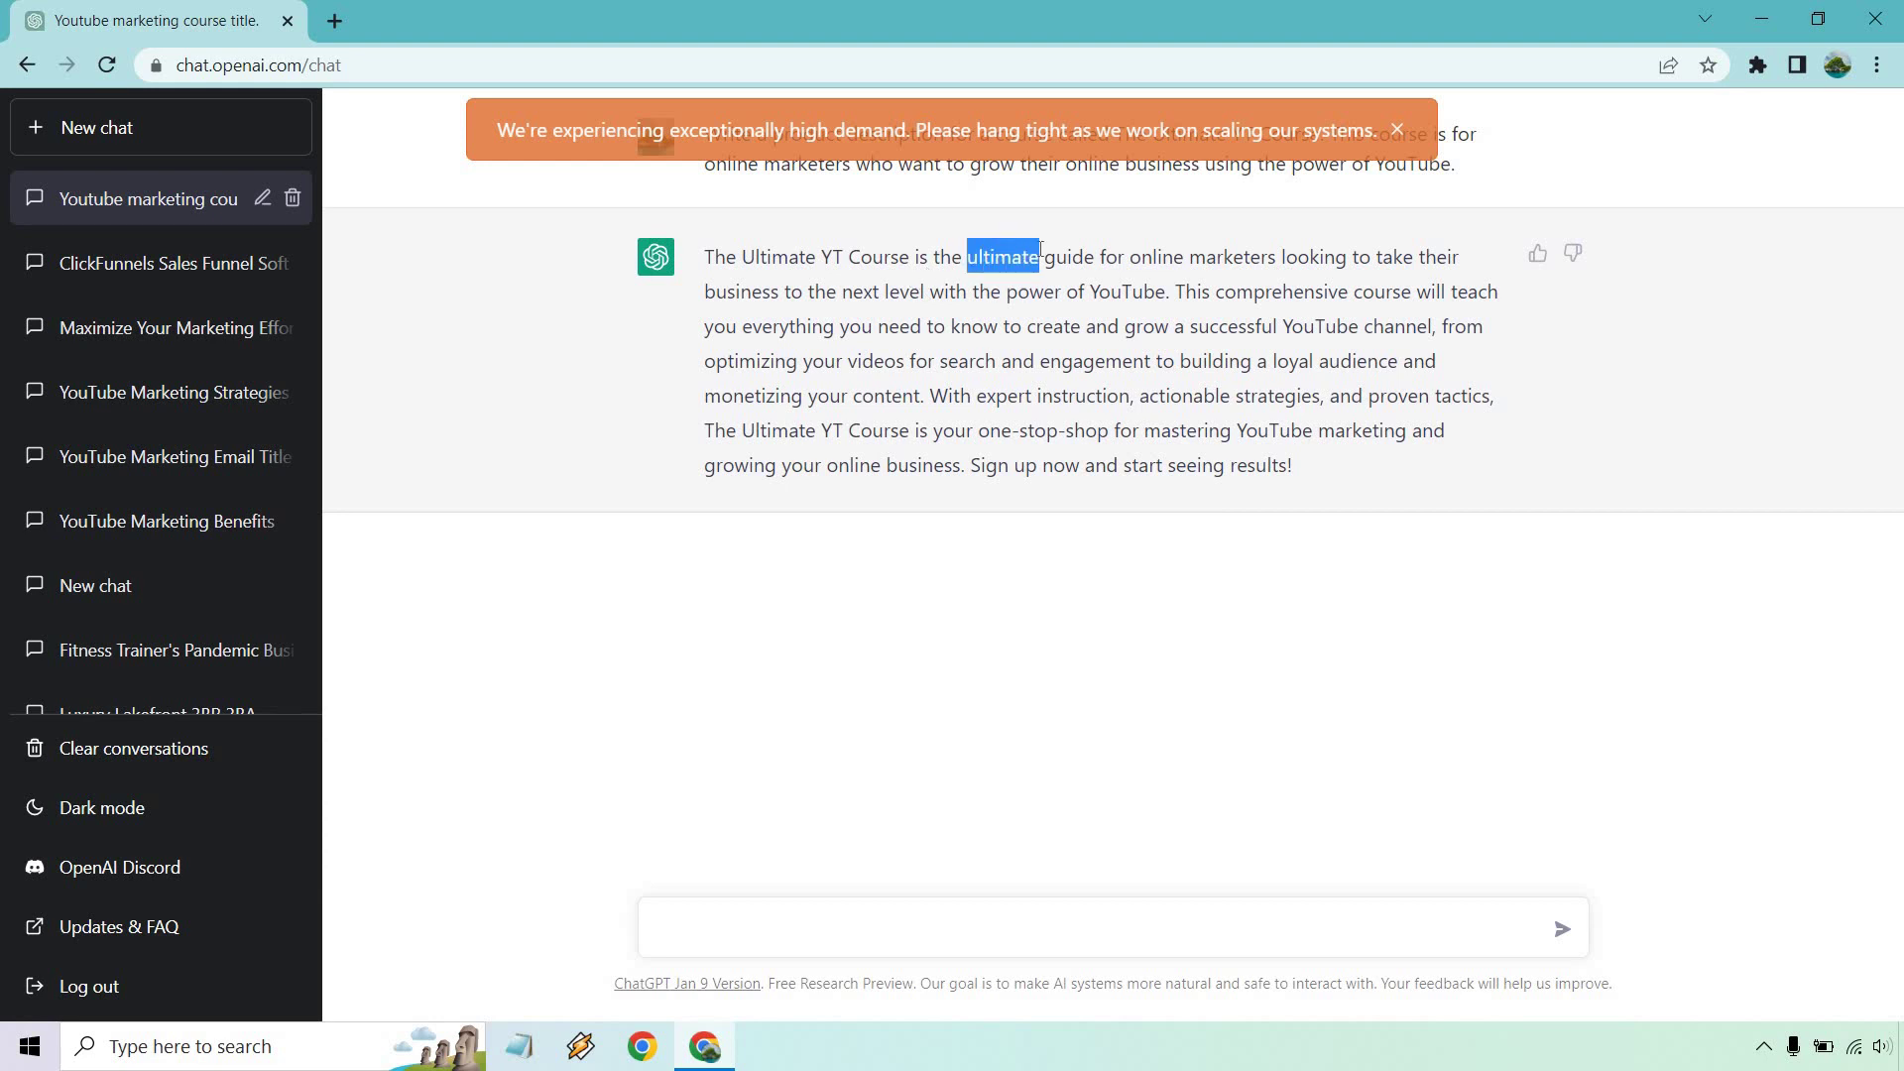
pyautogui.click(1662, 635)
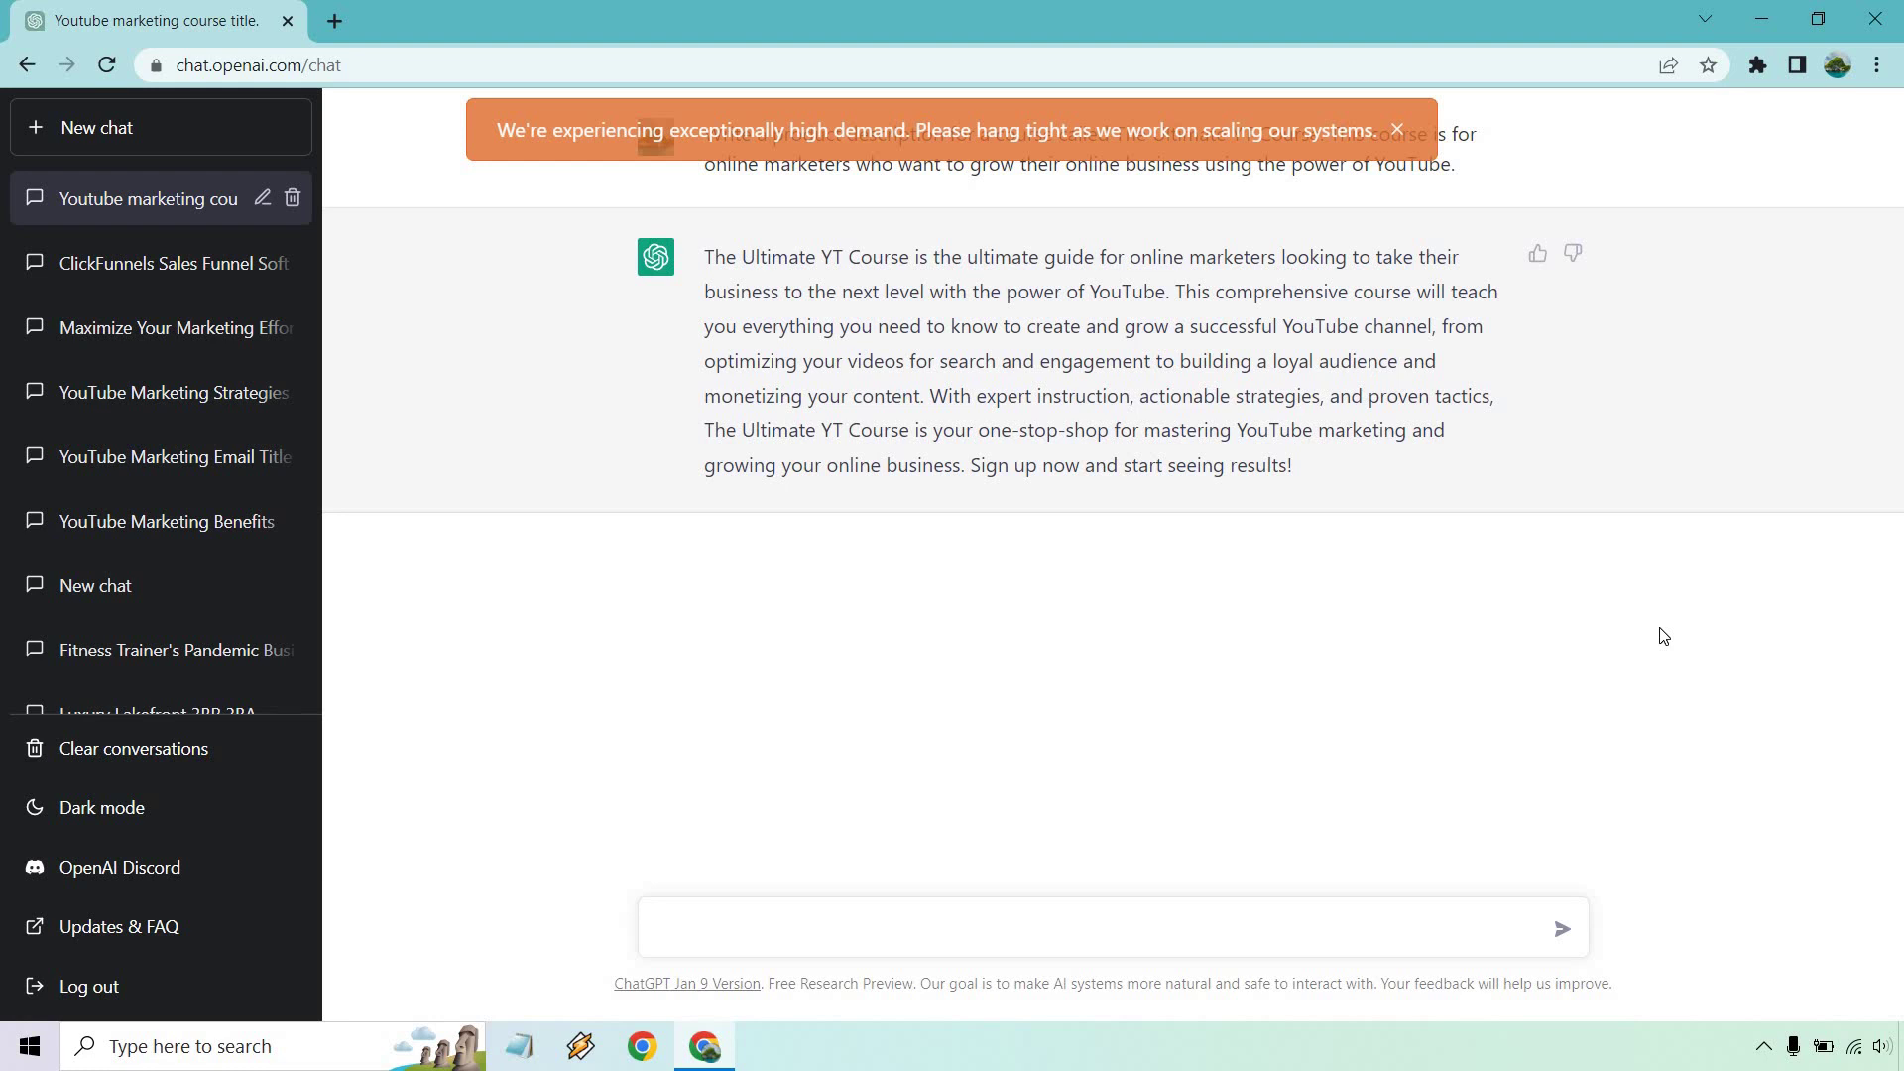
# - Send a follow-up asking for a longer description covering YouTube's online-marketing benefits
pyautogui.click(1263, 930)
pyautogui.write('Write a longer description that talks about the benefits of using YouTube for online marketing.')
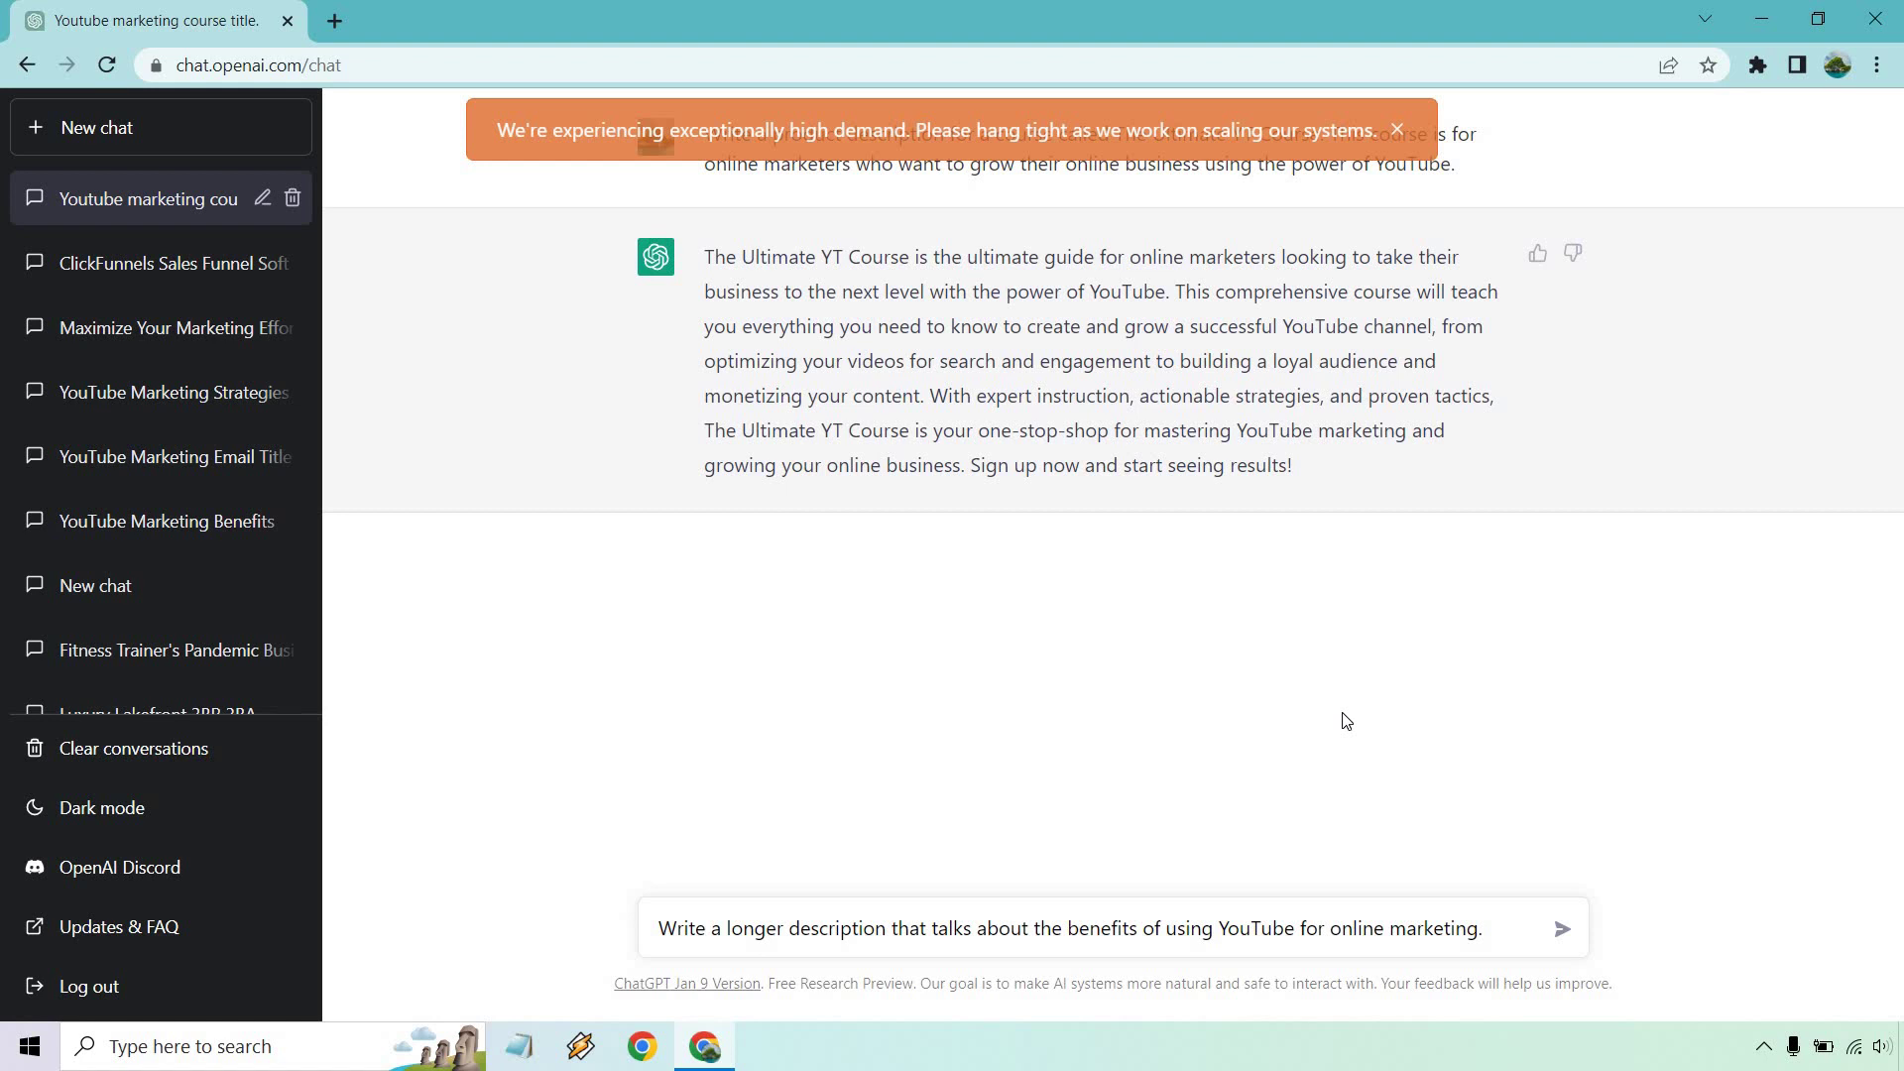
pyautogui.click(1560, 929)
pyautogui.scroll(2, 1741, 714)
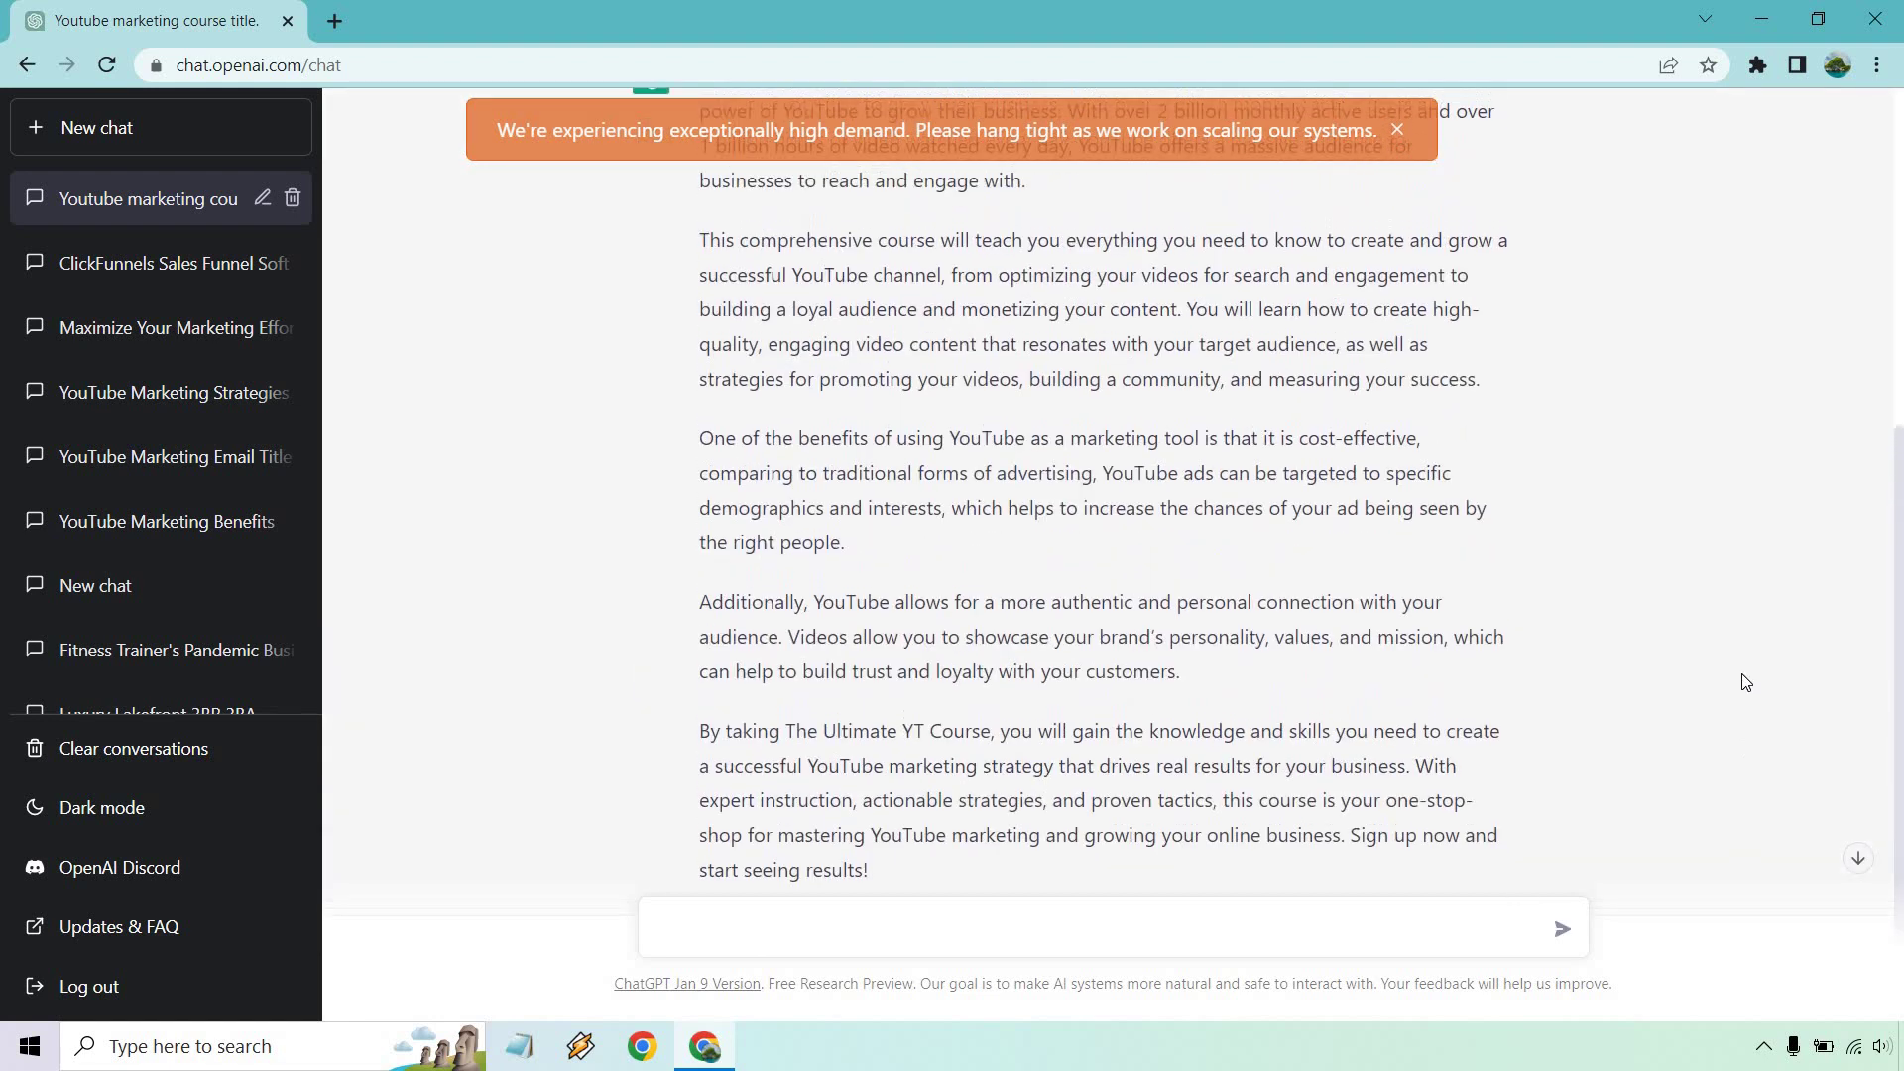
pyautogui.scroll(3, 1743, 681)
pyautogui.scroll(2, 1744, 681)
pyautogui.scroll(-3, 1126, 490)
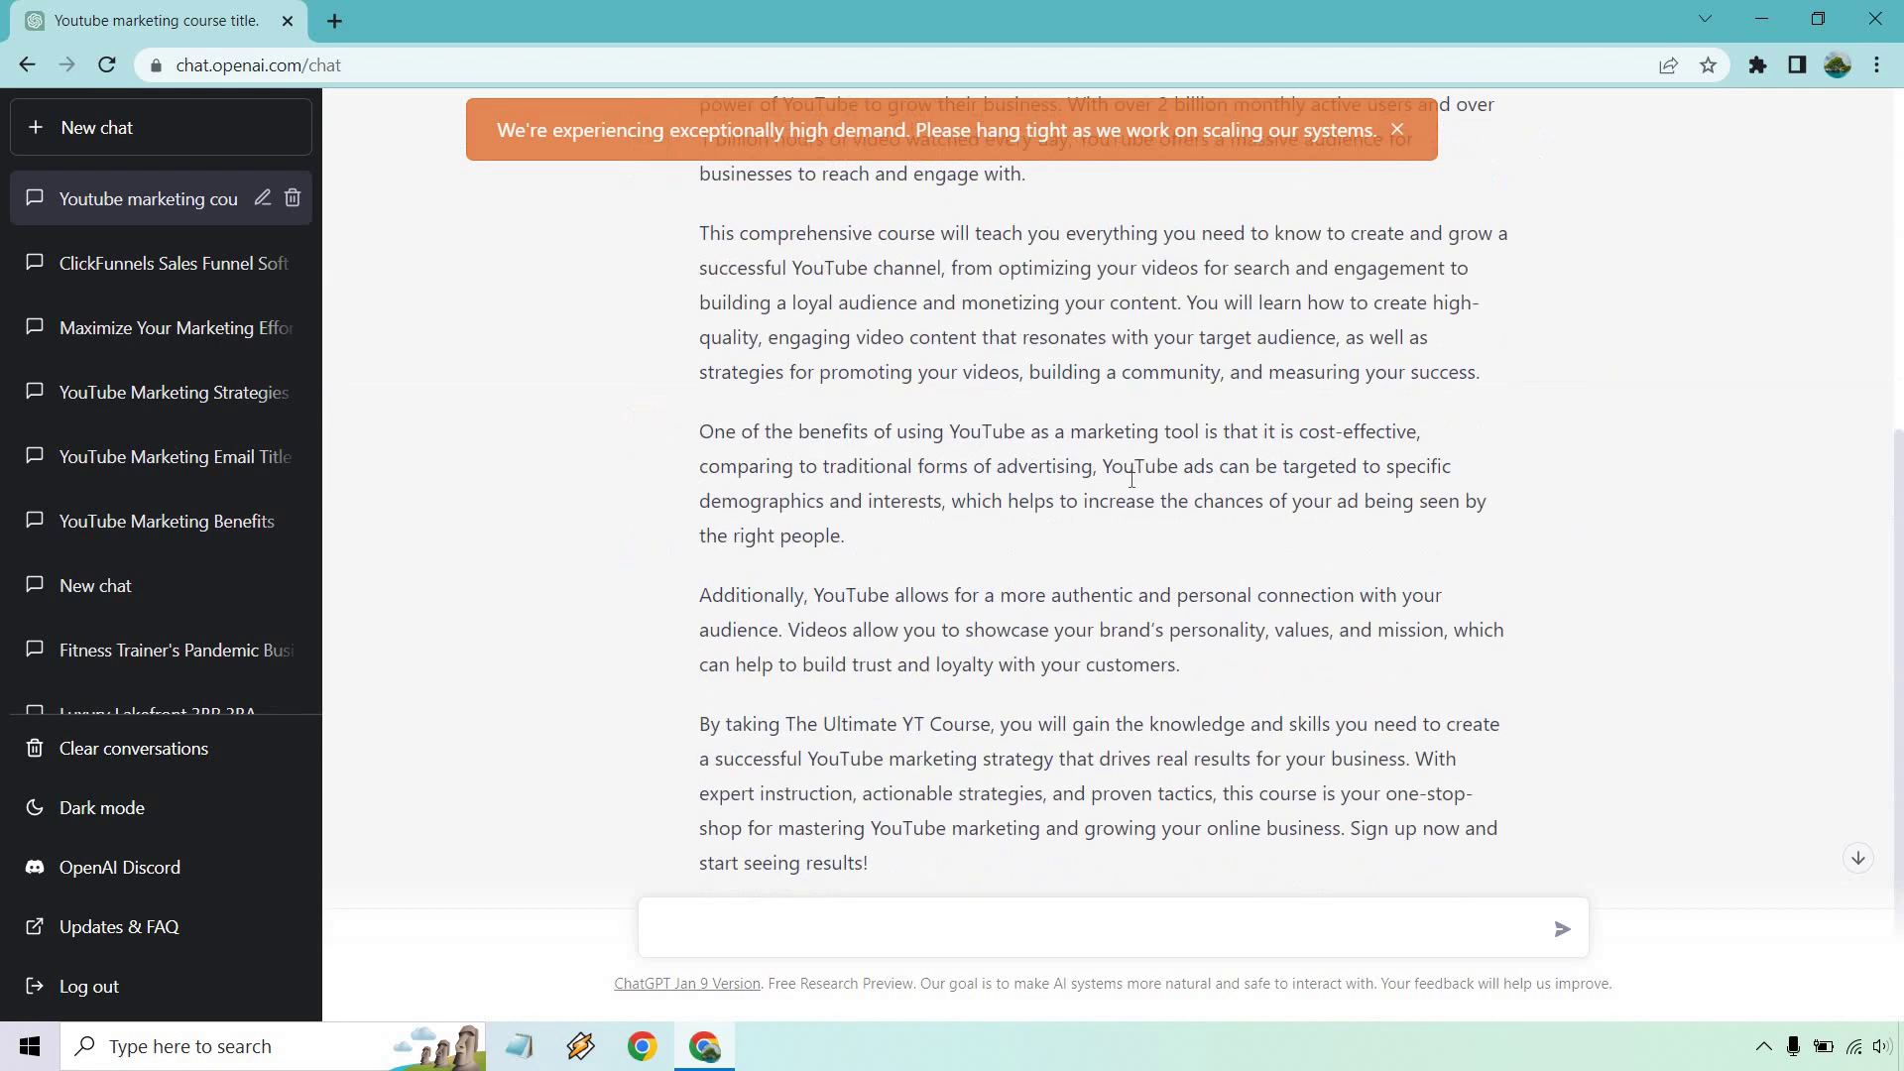
pyautogui.scroll(4, 1048, 385)
pyautogui.scroll(-2, 1241, 468)
pyautogui.scroll(-3, 1743, 546)
pyautogui.scroll(3, 1752, 555)
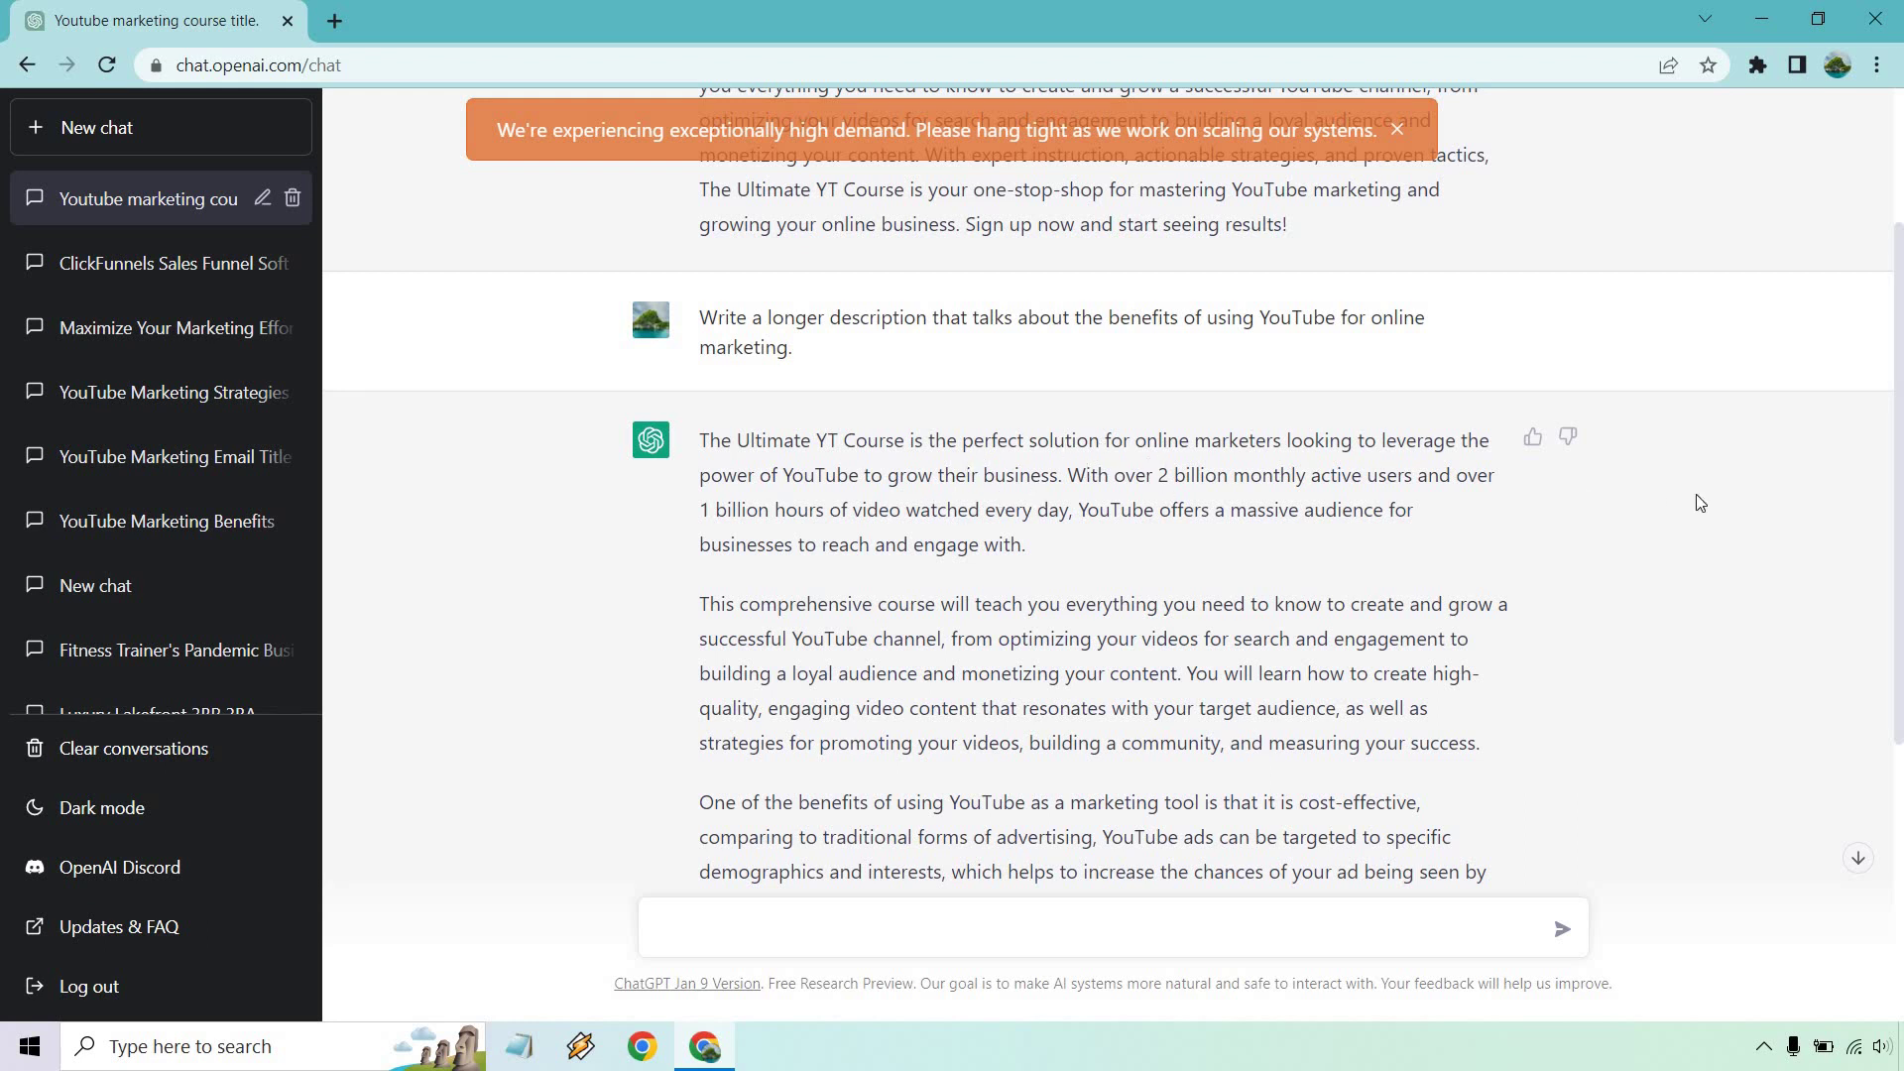
pyautogui.scroll(-1, 1694, 499)
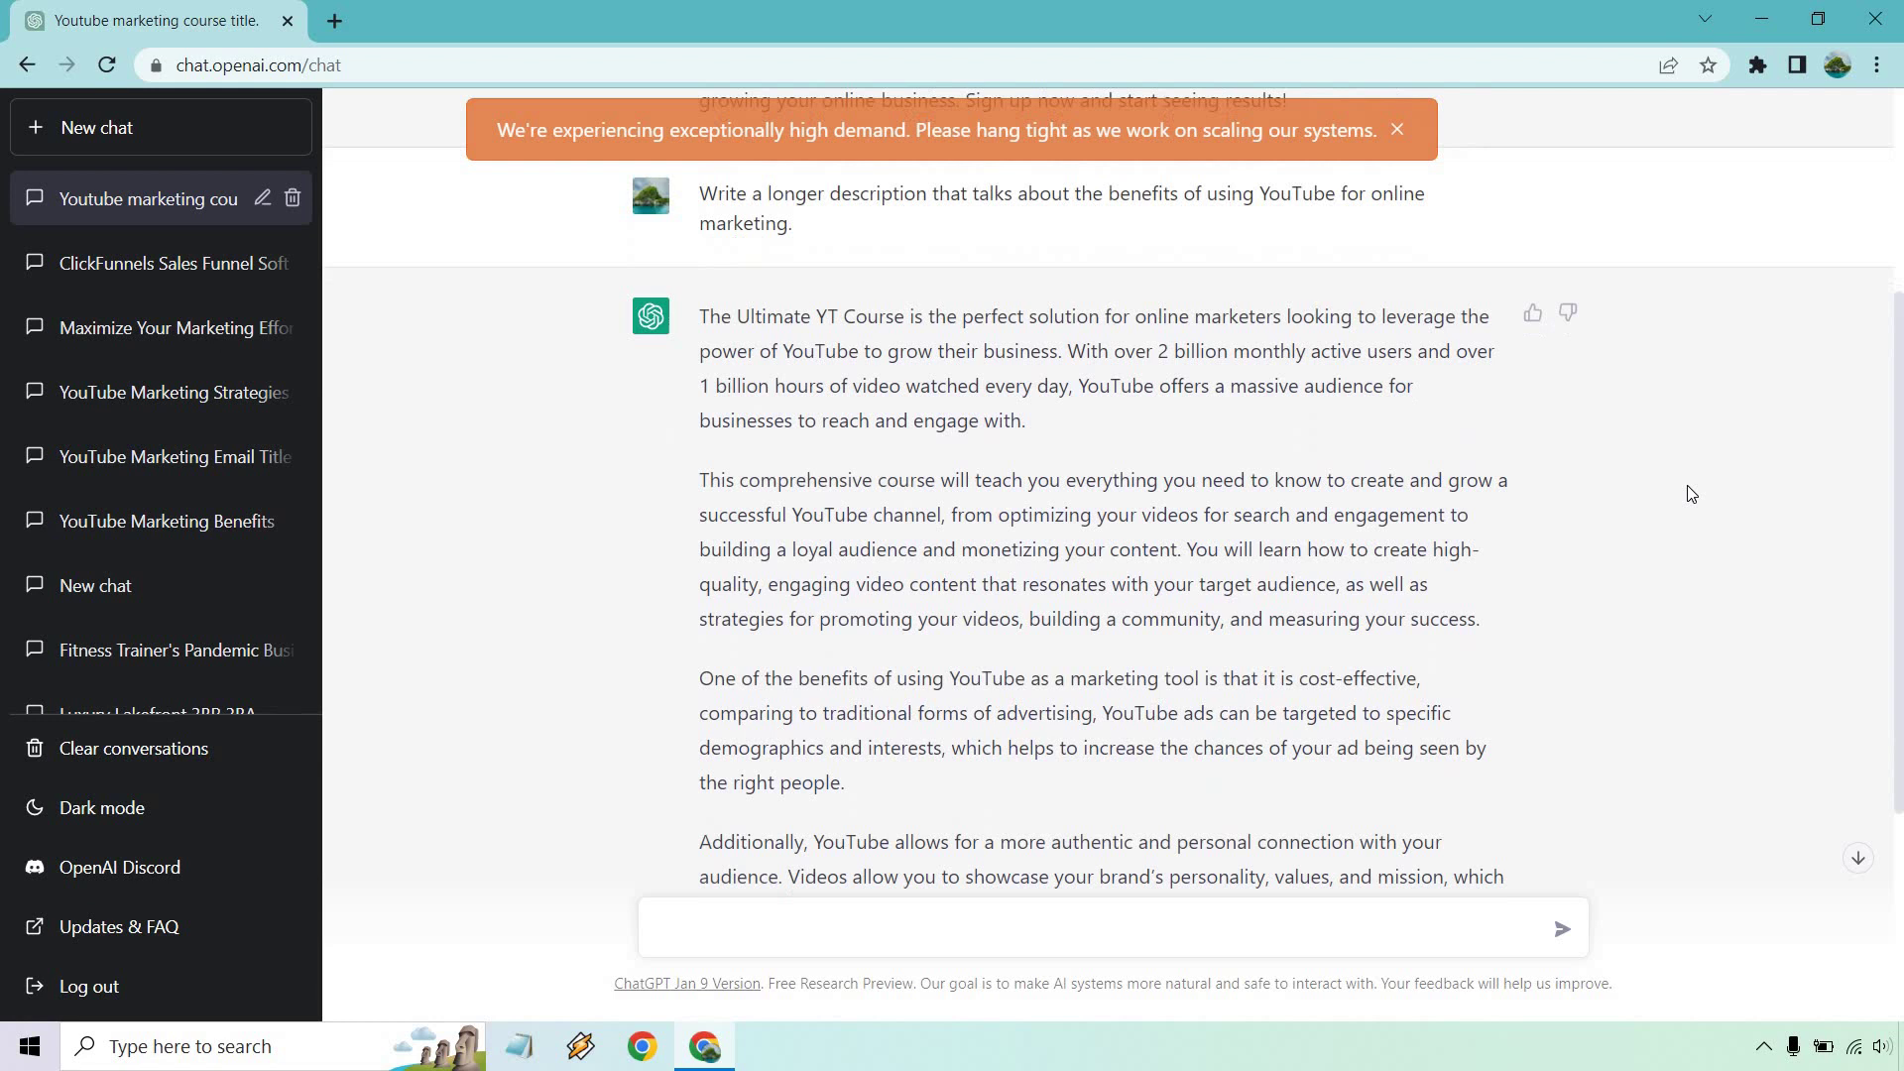
pyautogui.scroll(-1, 1666, 462)
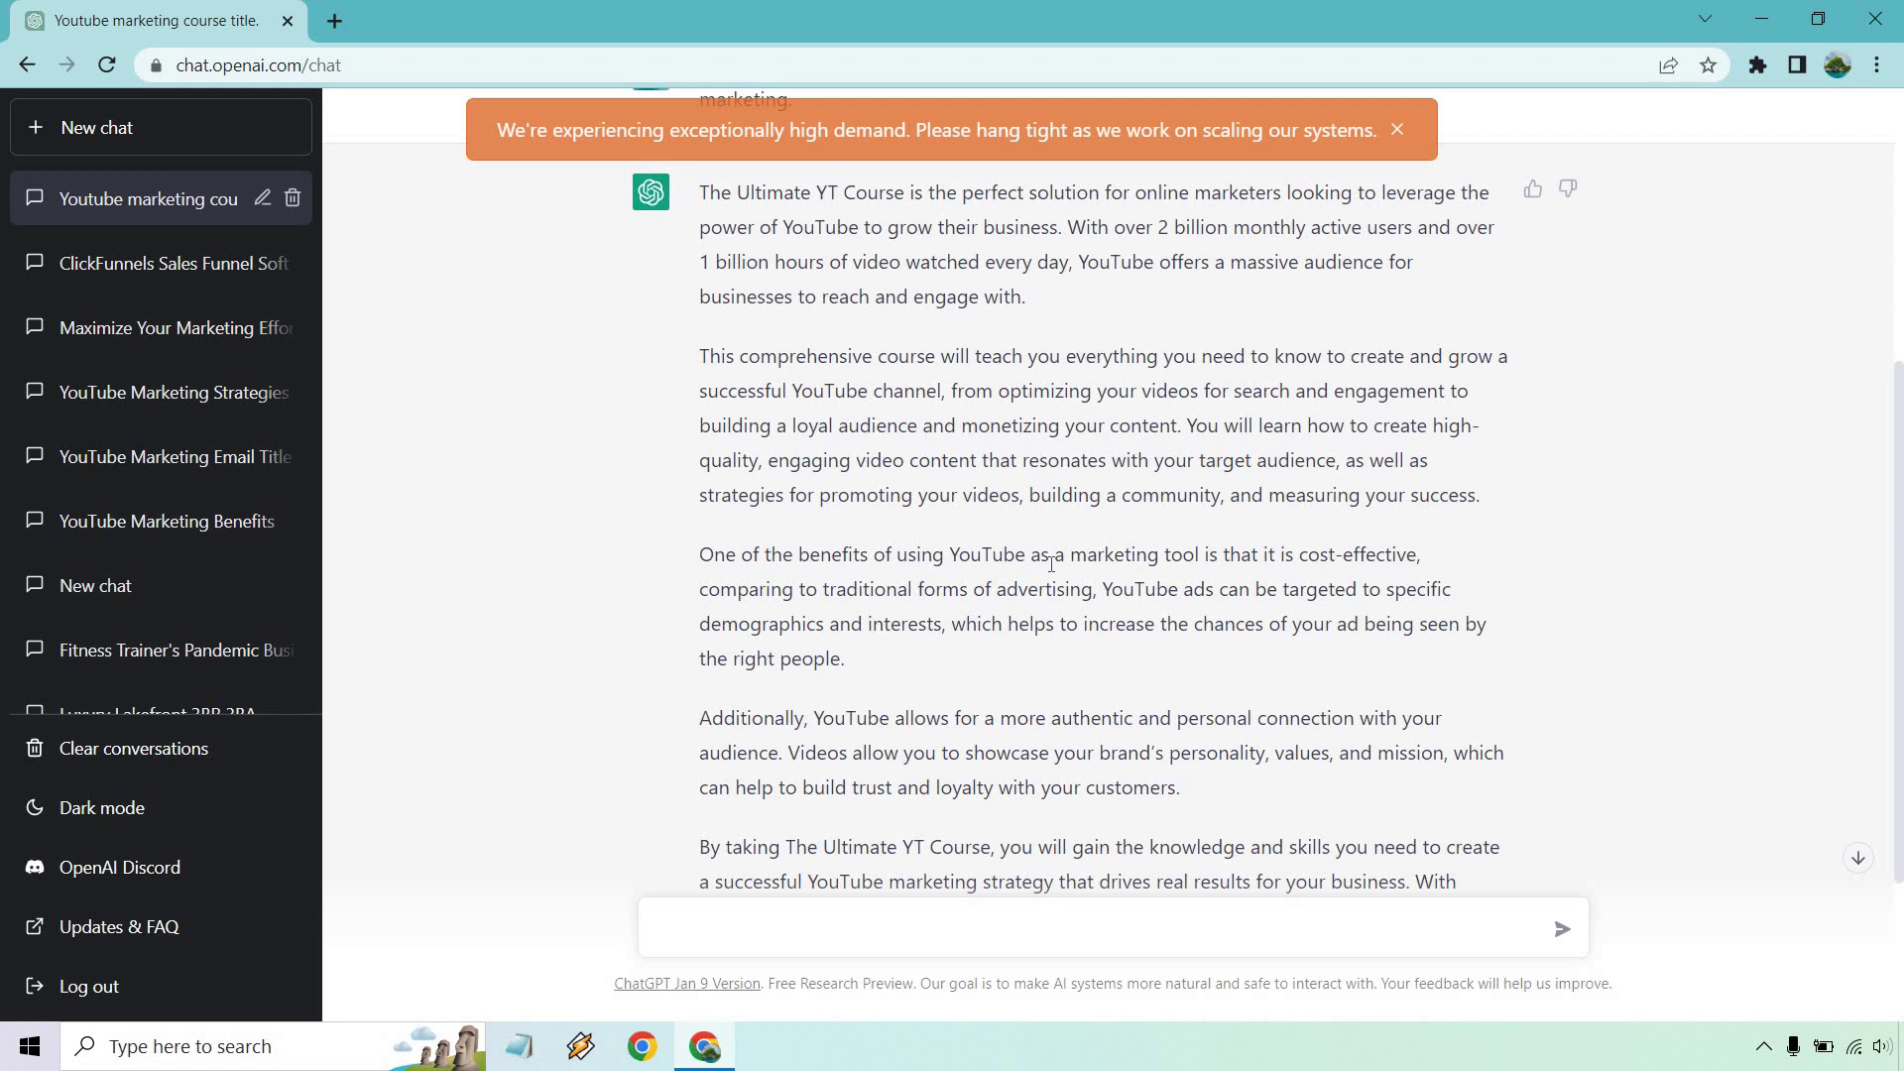
pyautogui.scroll(-1, 1049, 535)
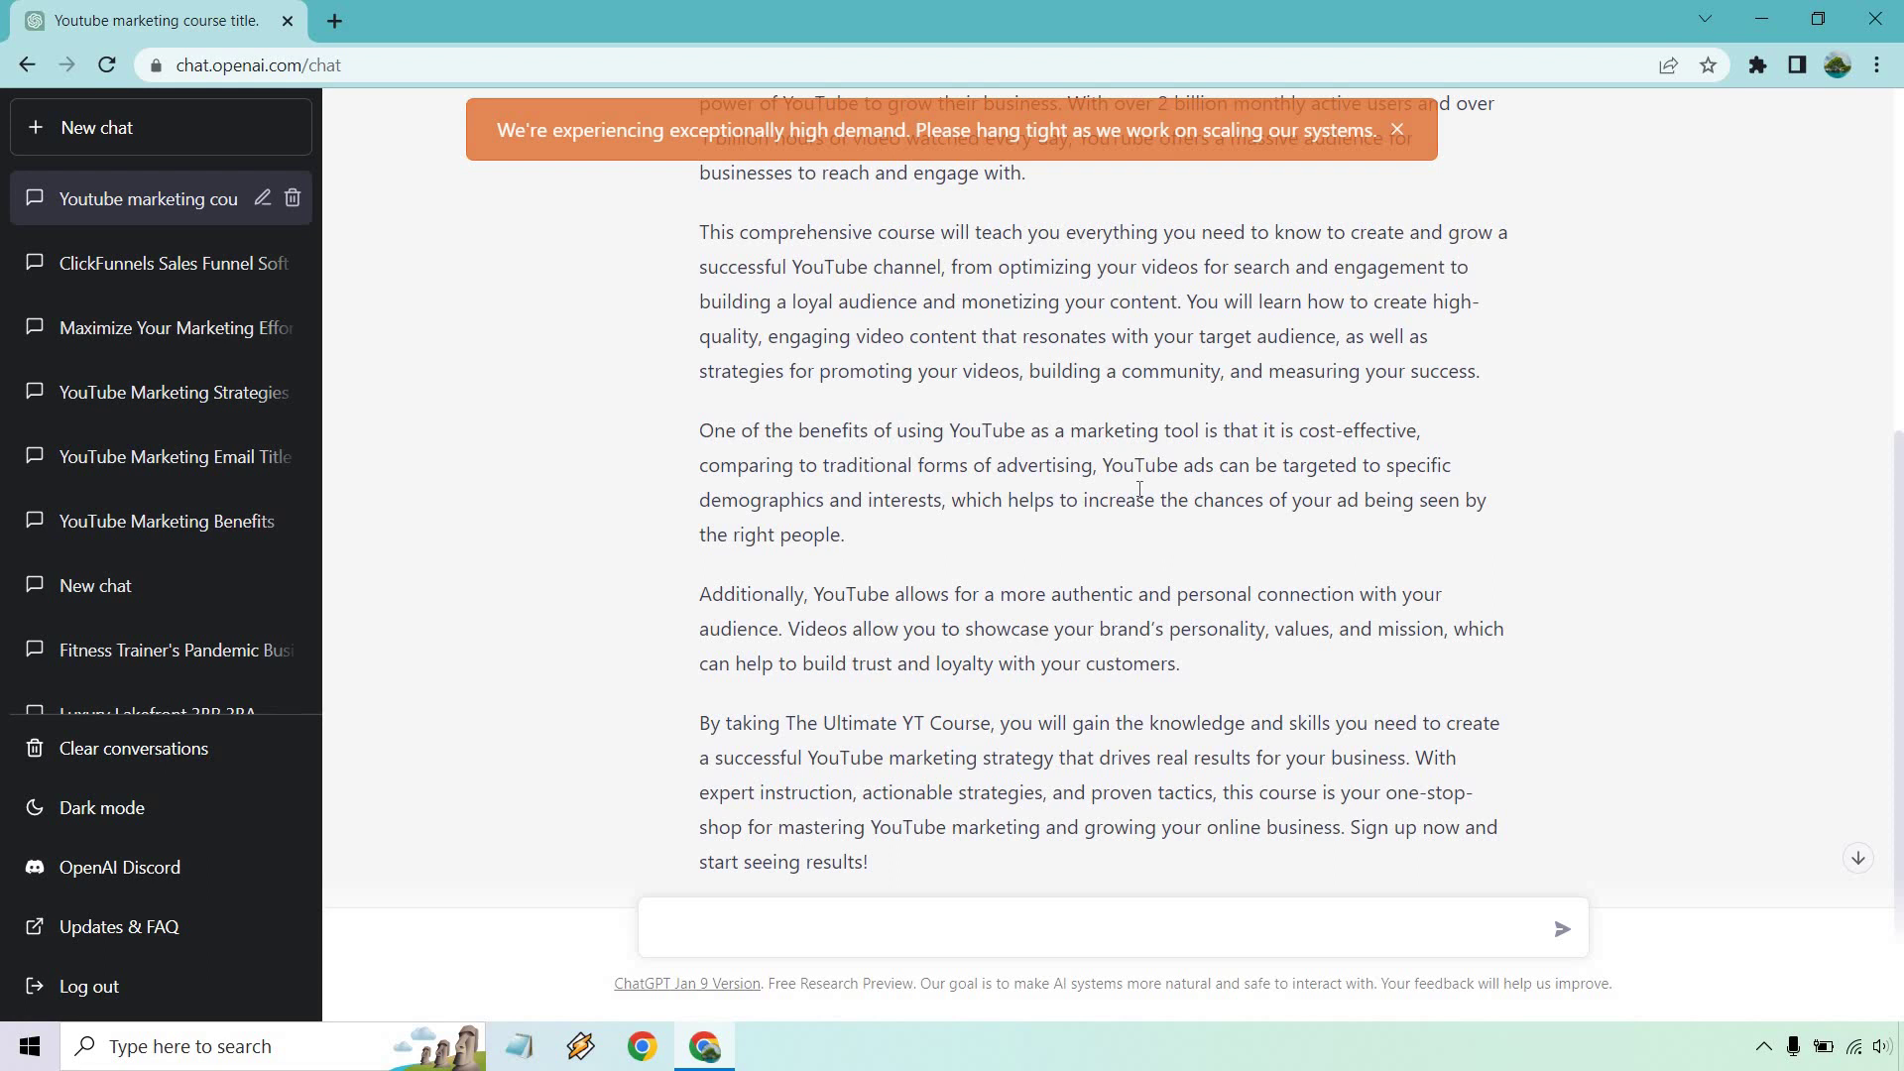
pyautogui.scroll(-2, 1139, 490)
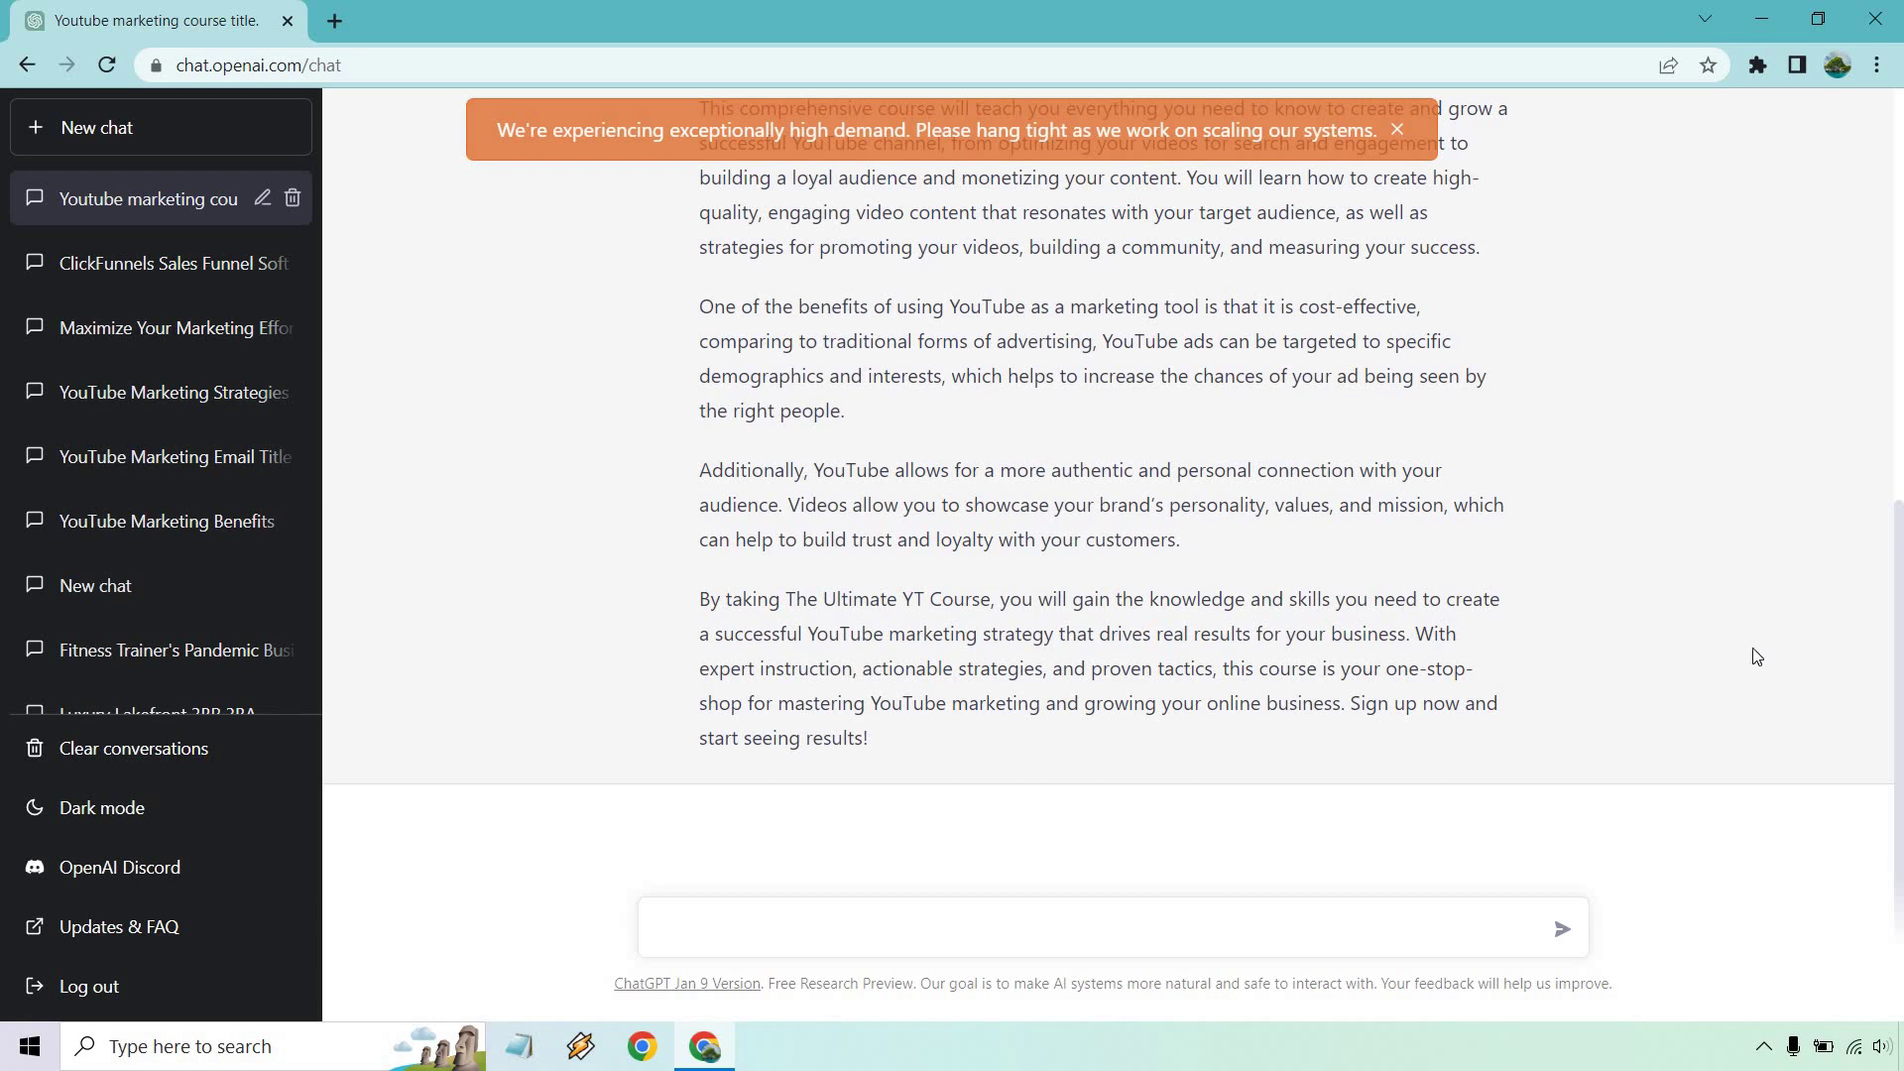
pyautogui.scroll(3, 1754, 657)
pyautogui.scroll(2, 1754, 657)
pyautogui.scroll(-5, 1757, 655)
pyautogui.scroll(5, 1755, 655)
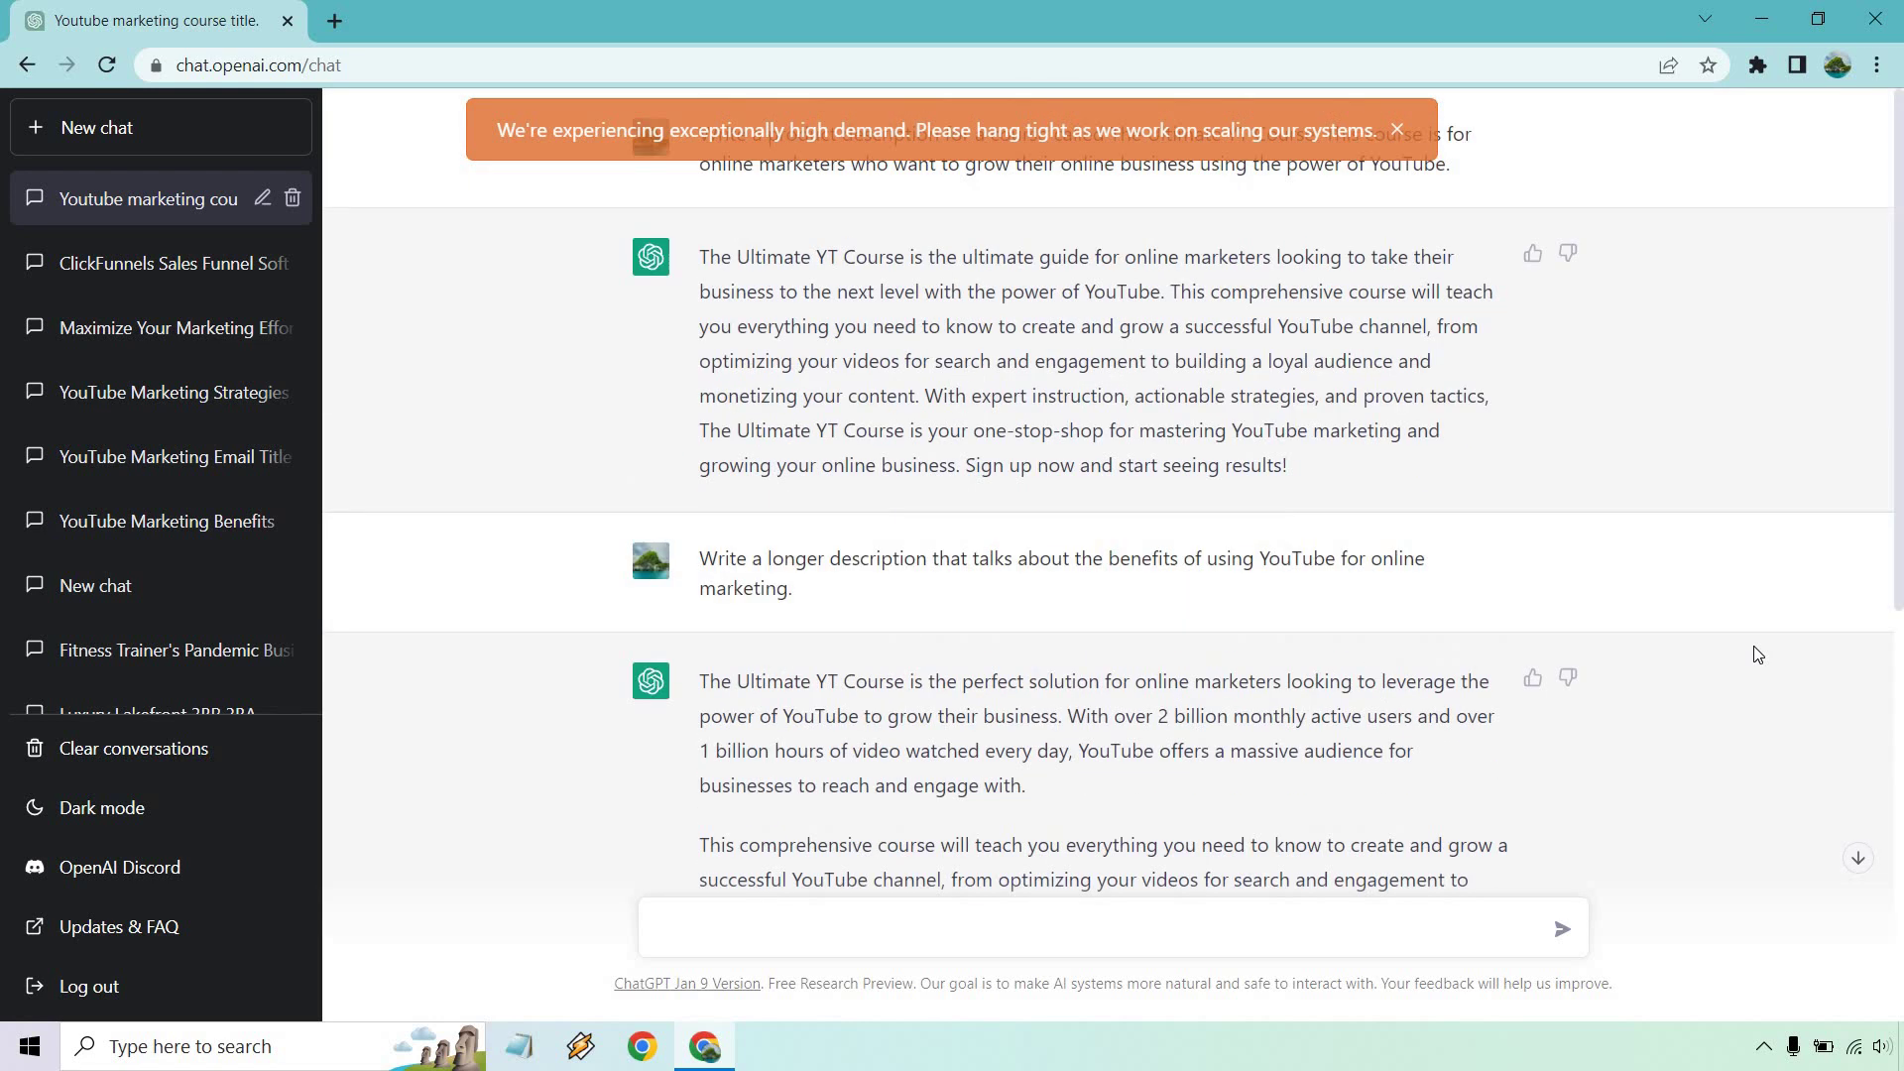